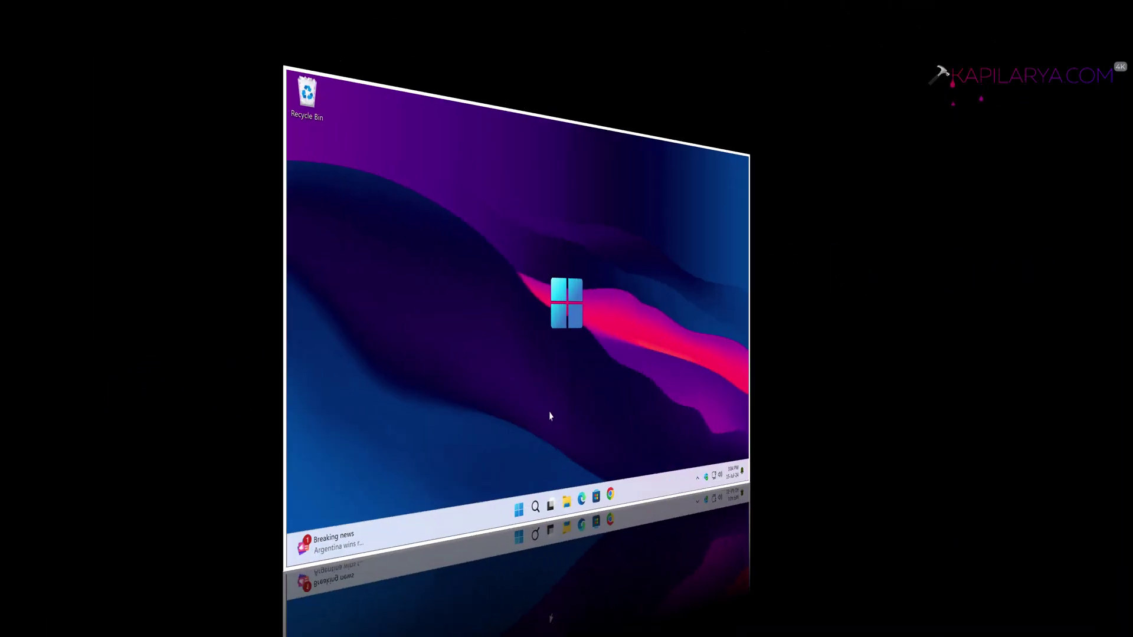
Open Network in File Explorer and choose Turn on network discovery and file sharing from the info bar
key("super+e")
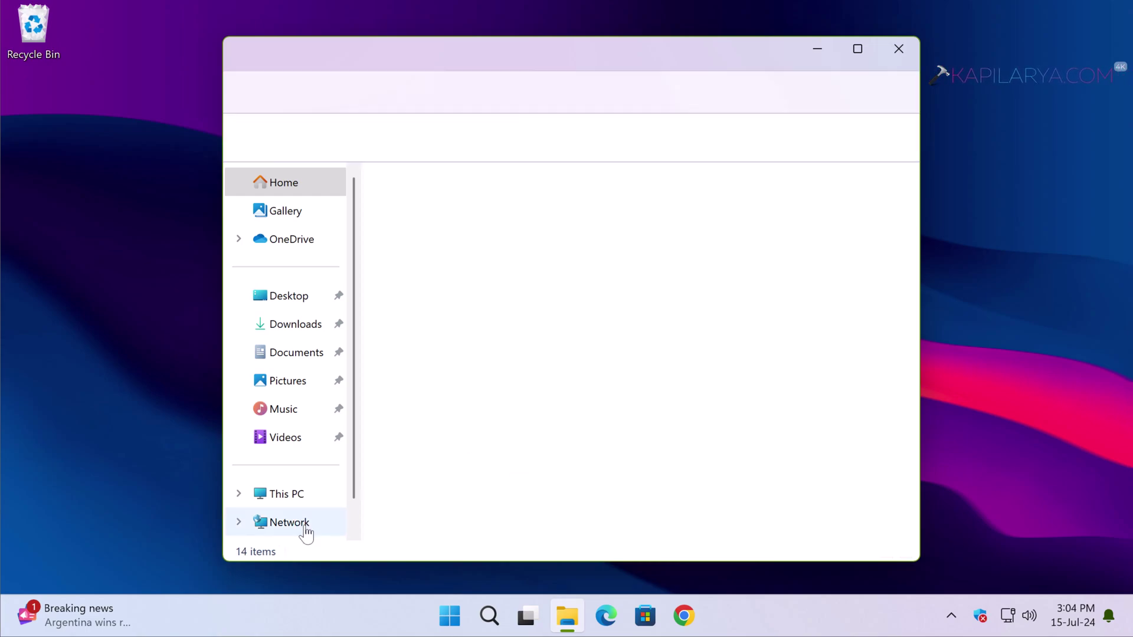
left_click(304, 523)
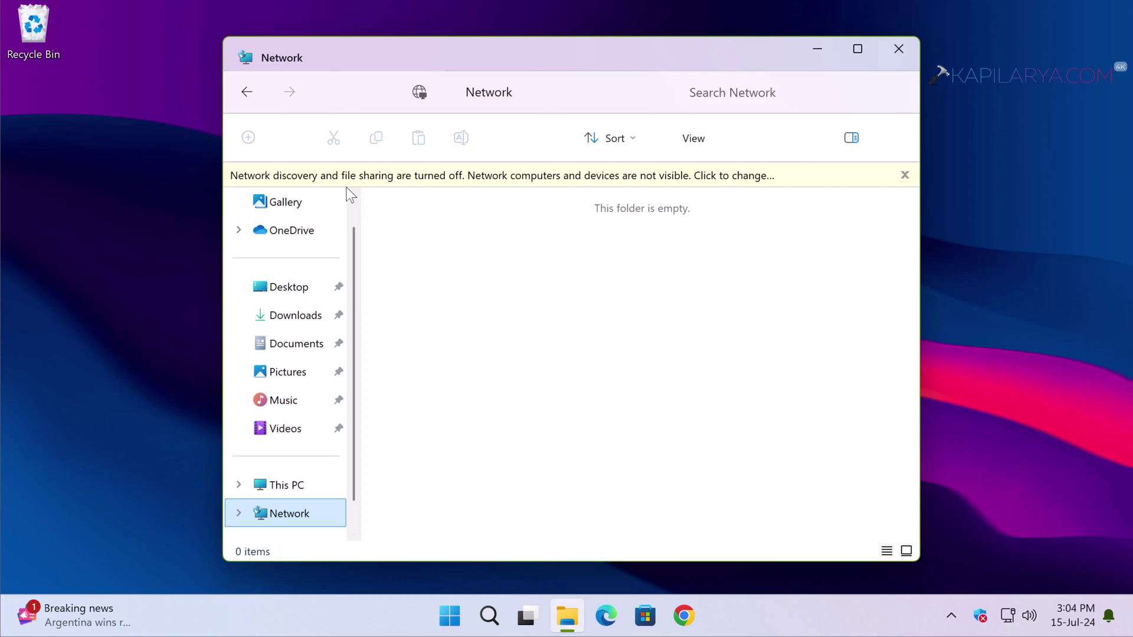
left_click(481, 177)
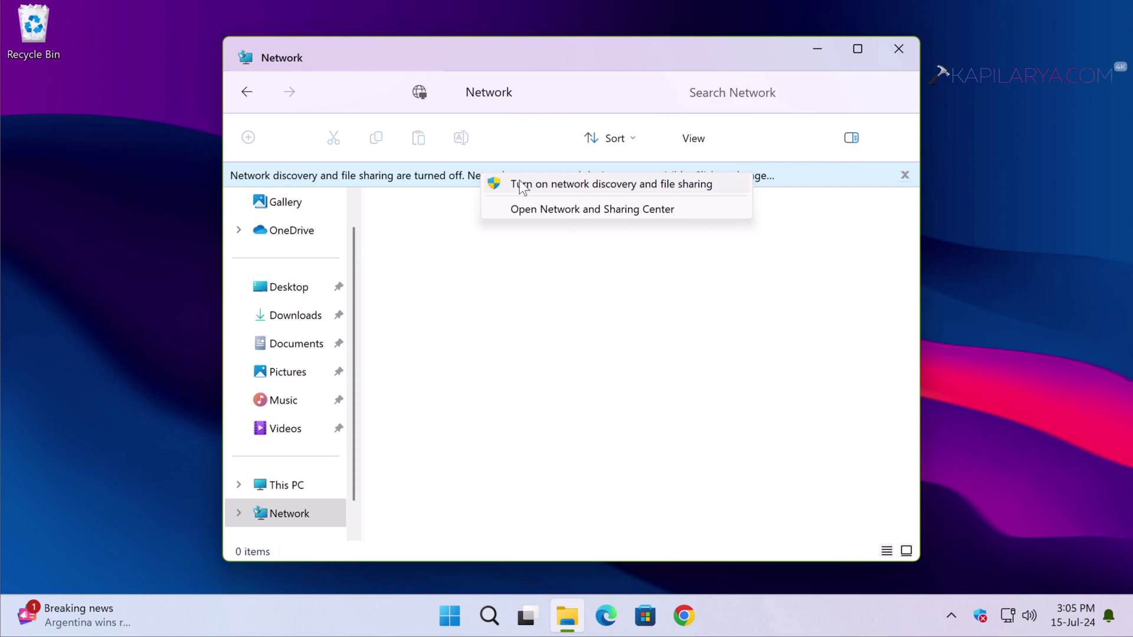
left_click(521, 186)
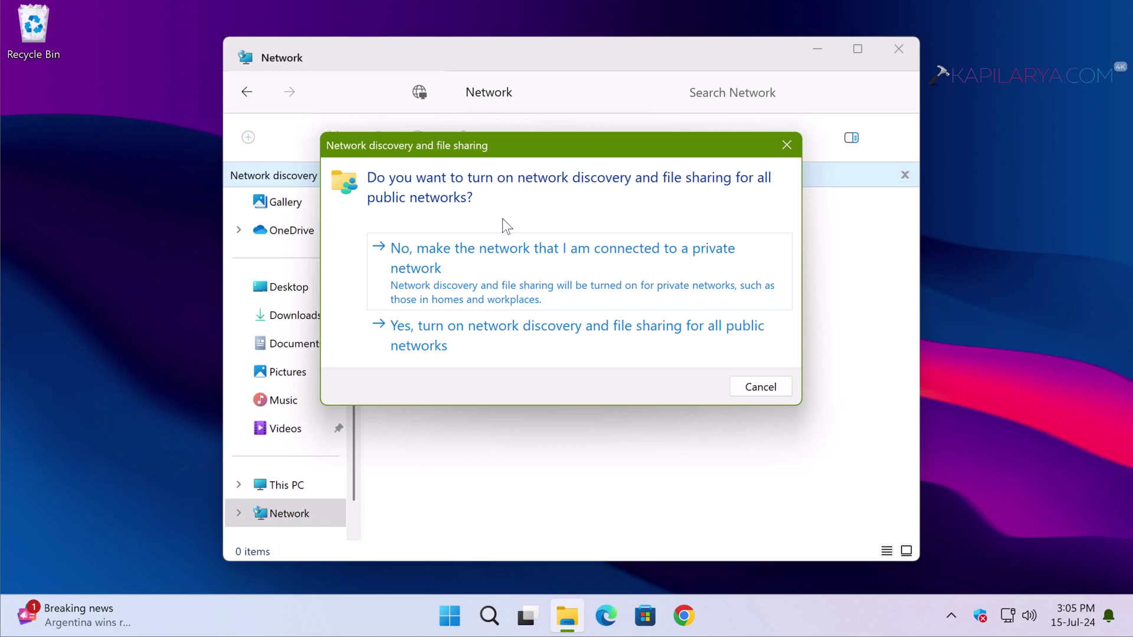
Make the connected network private instead of enabling sharing on all public networks
left_click(514, 284)
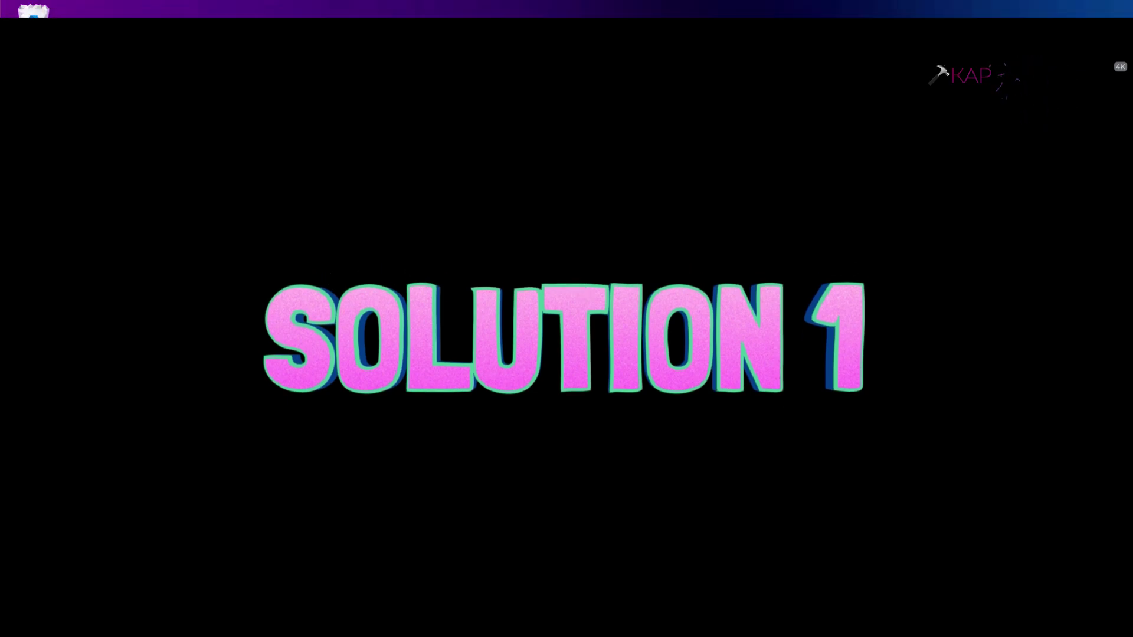
Run the Network and Internet troubleshooter from Settings > System > Troubleshoot > Other troubleshooters
key("super+x")
left_click(413, 423)
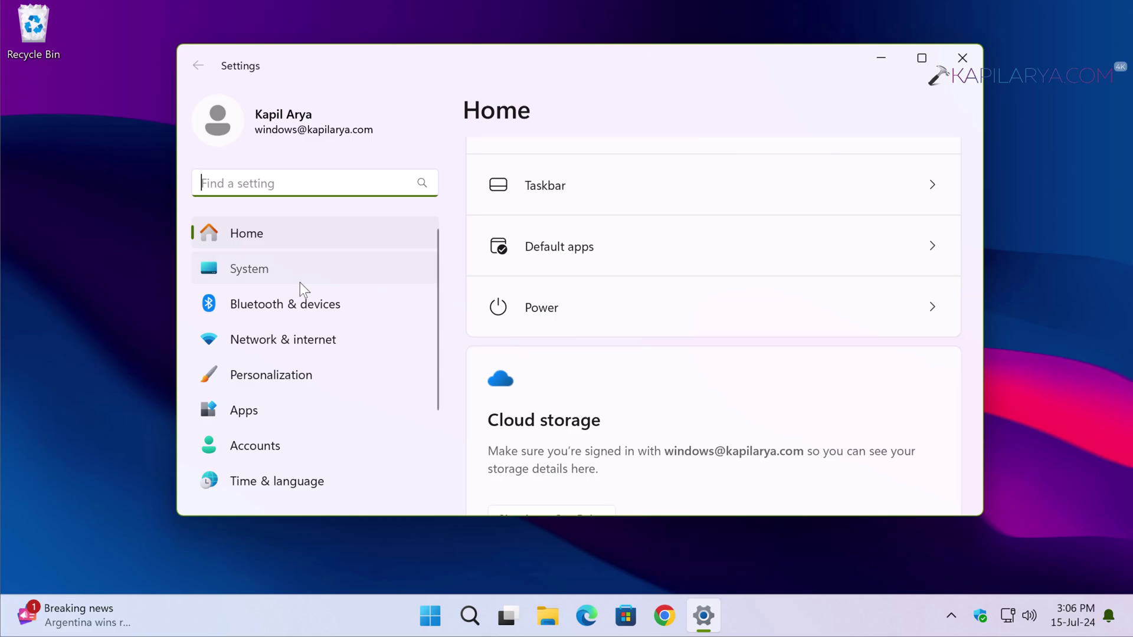
left_click(300, 280)
scroll(609, 408, "down", 10)
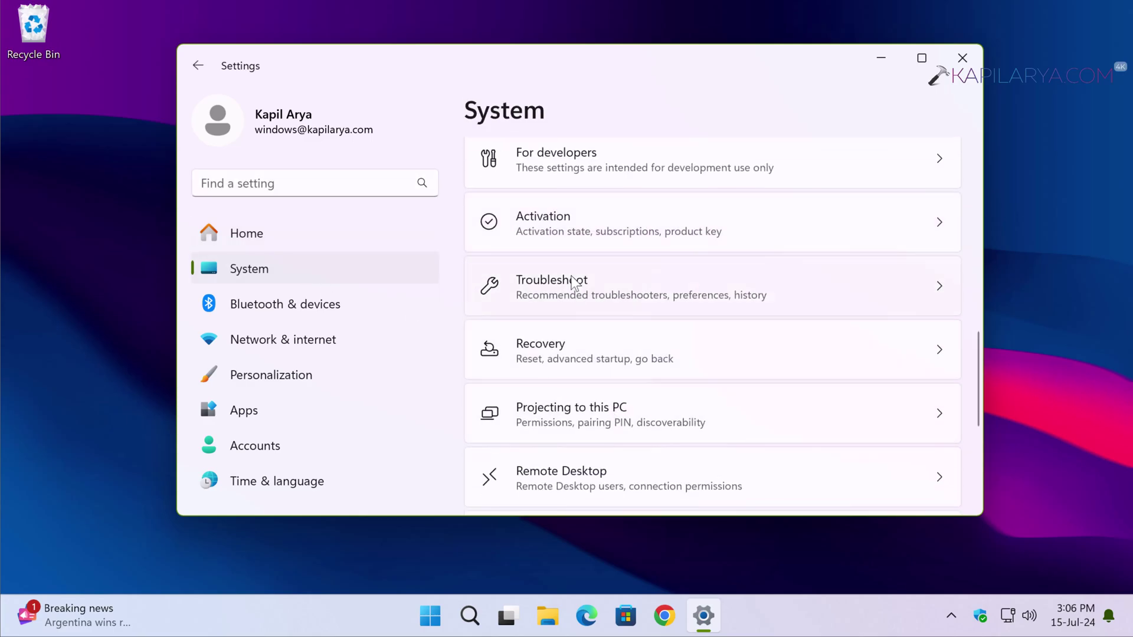
left_click(573, 284)
left_click(600, 328)
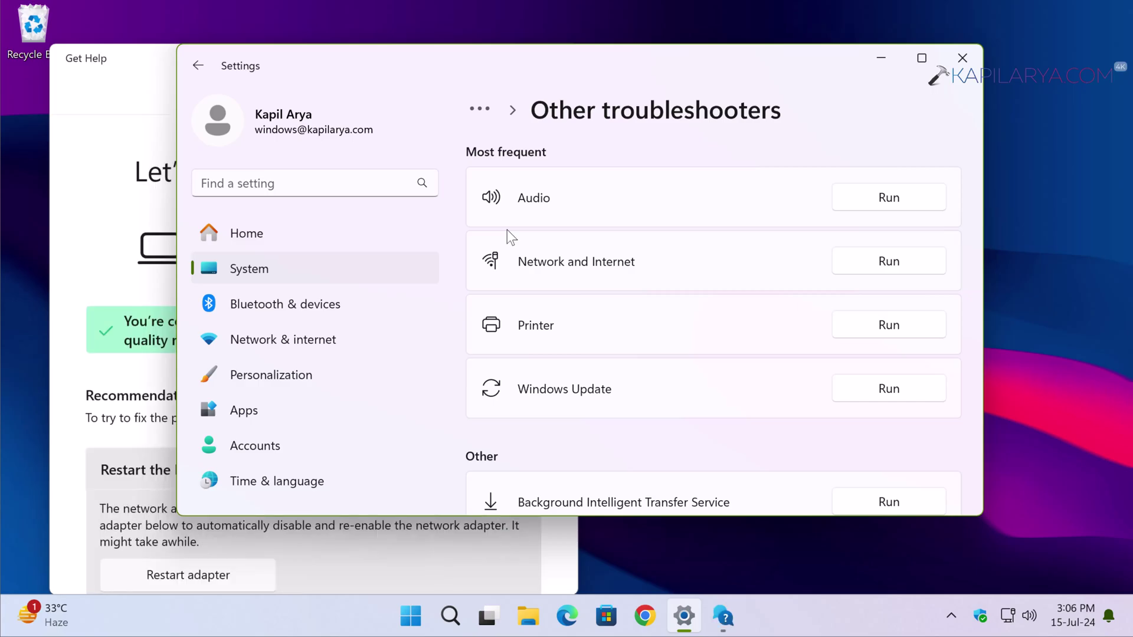
Review the Get Help results recommending an Ethernet adapter restart
left_click(152, 137)
scroll(286, 289, "down", 2)
scroll(286, 153, "up", 2)
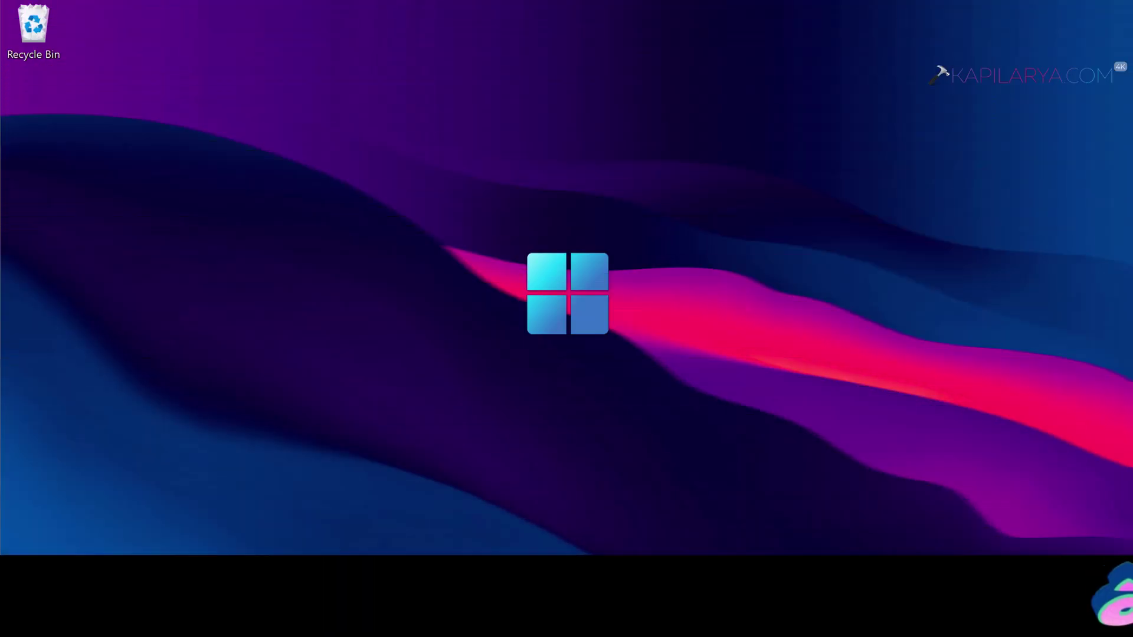
Launch Command Prompt as administrator from a cmd search and approve UAC
left_click(490, 616)
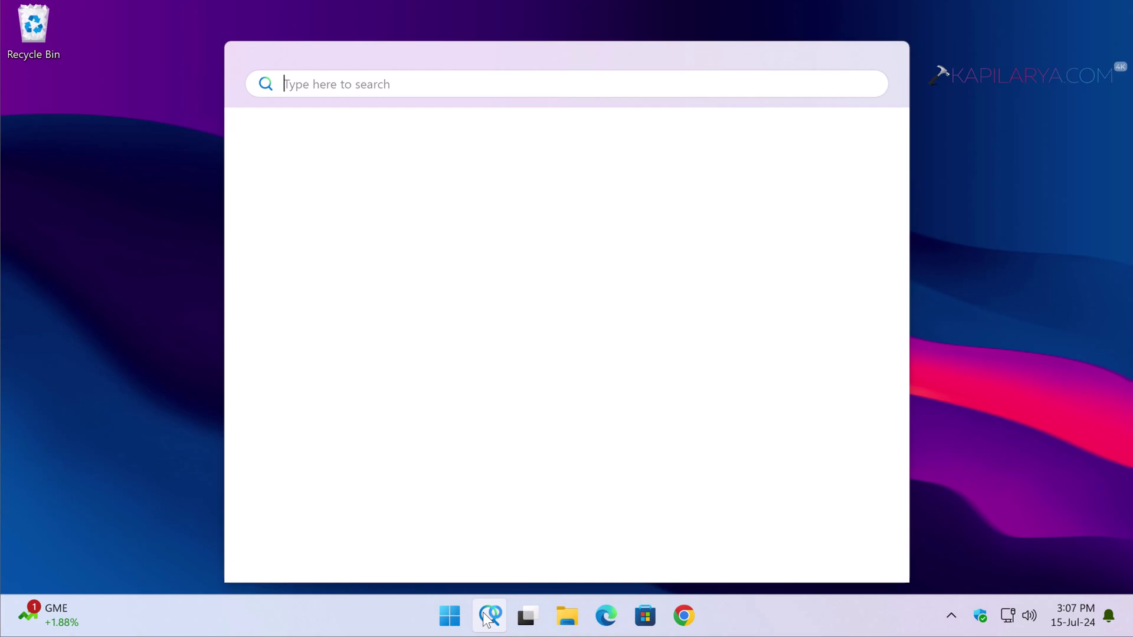
type("cmd")
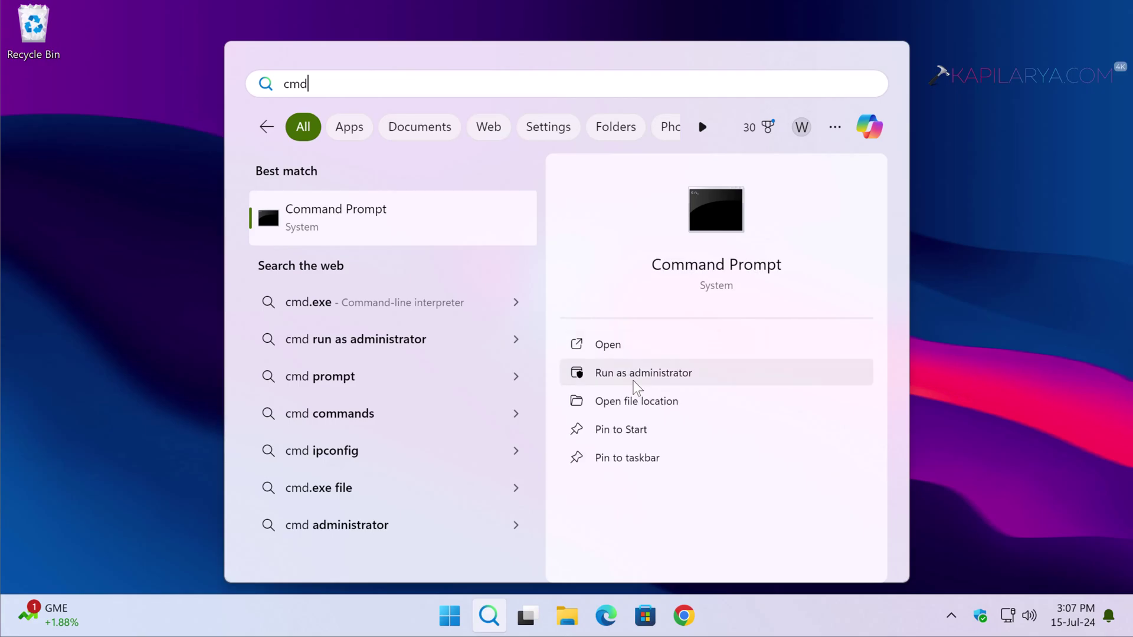
left_click(634, 380)
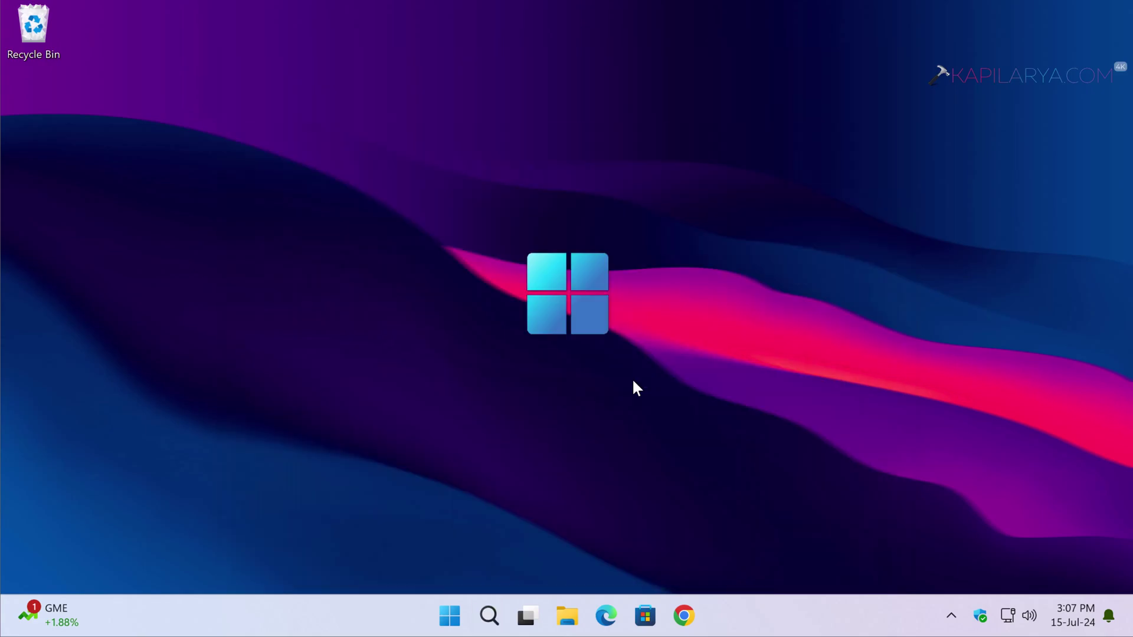
left_click(434, 442)
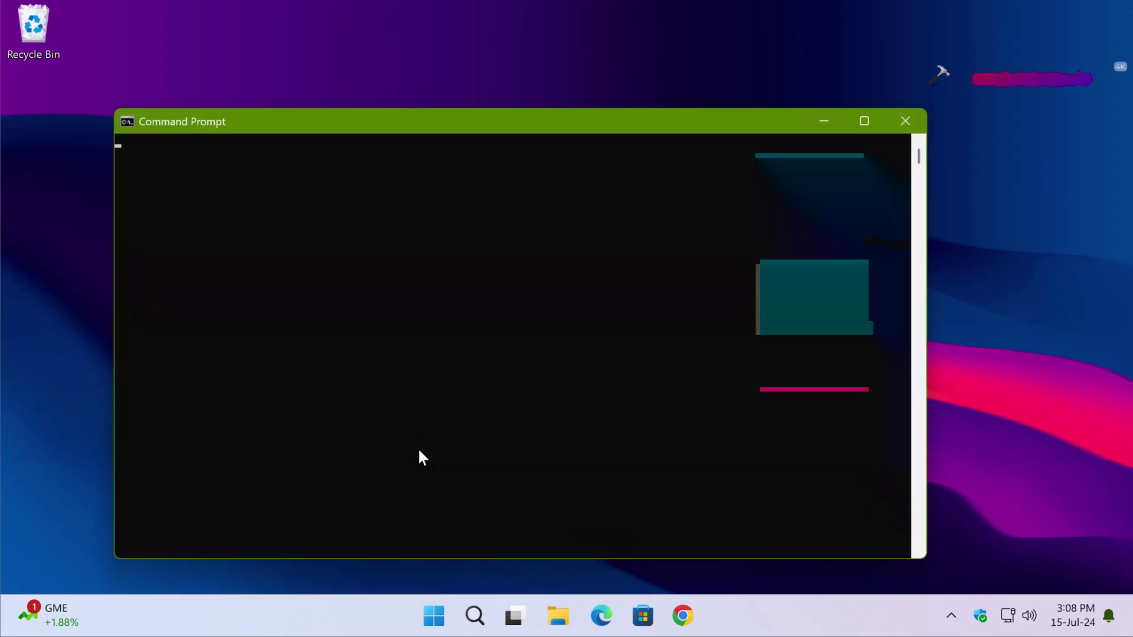
Run netsh advfirewall reset and confirm it returns Ok
left_click(88, 23)
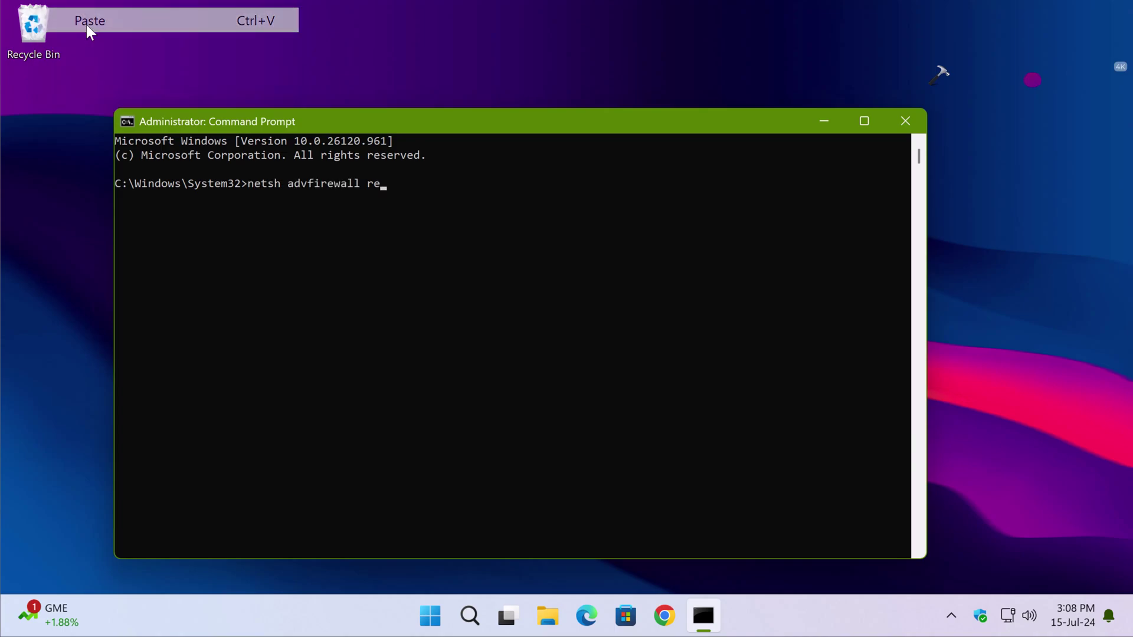
left_click(254, 188)
left_click_drag(252, 186, 377, 185)
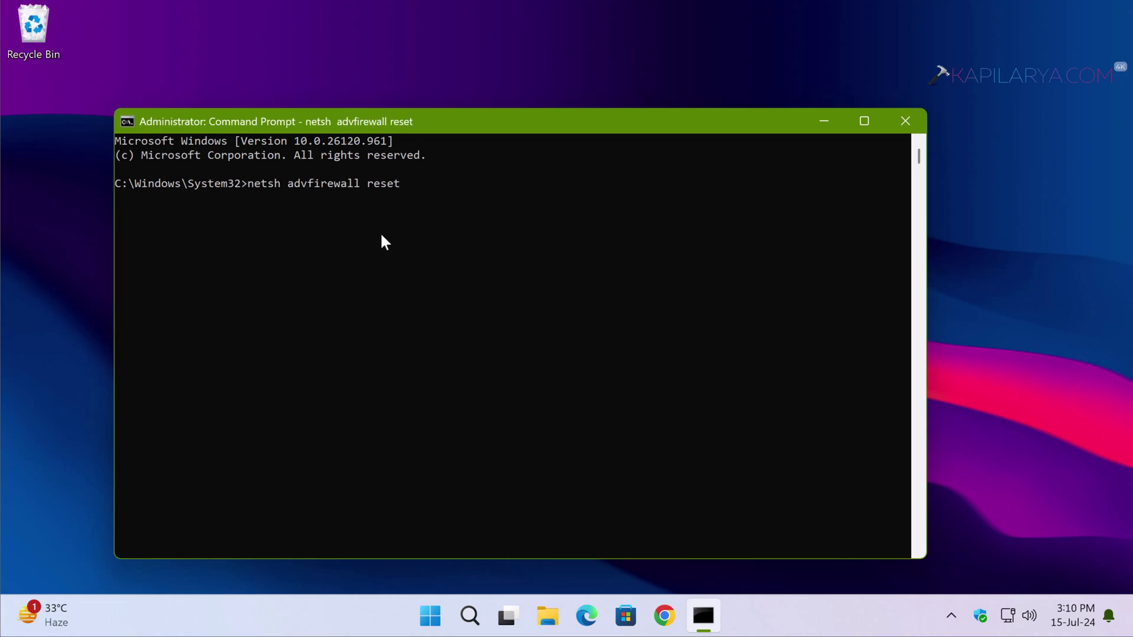
double_click(132, 198)
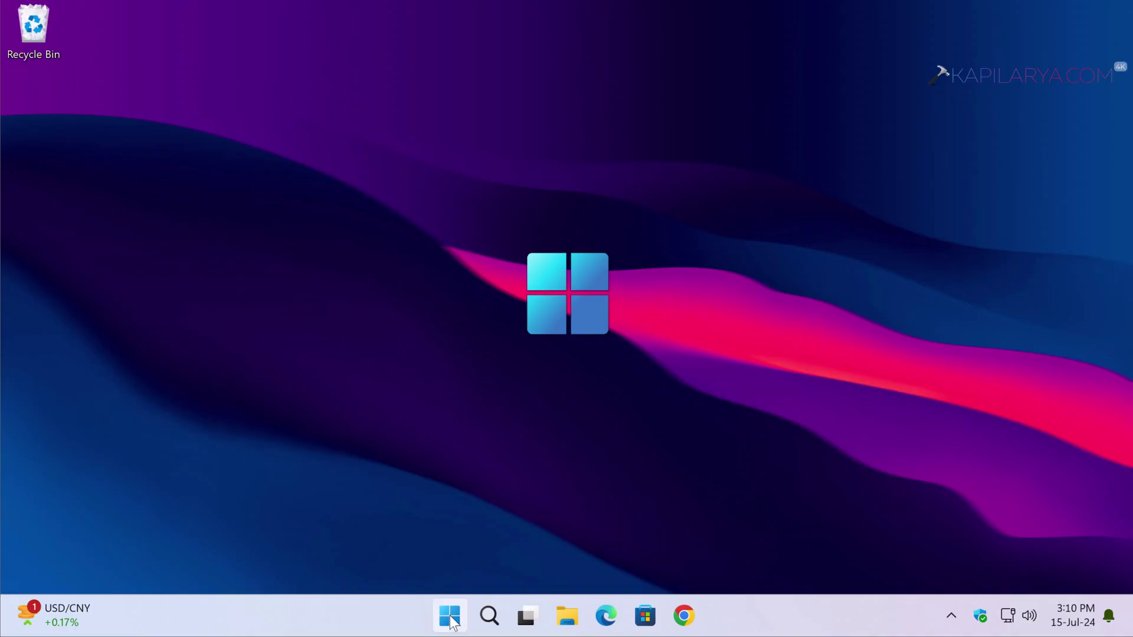
Launch services.msc from the Run dialog
right_click(451, 618)
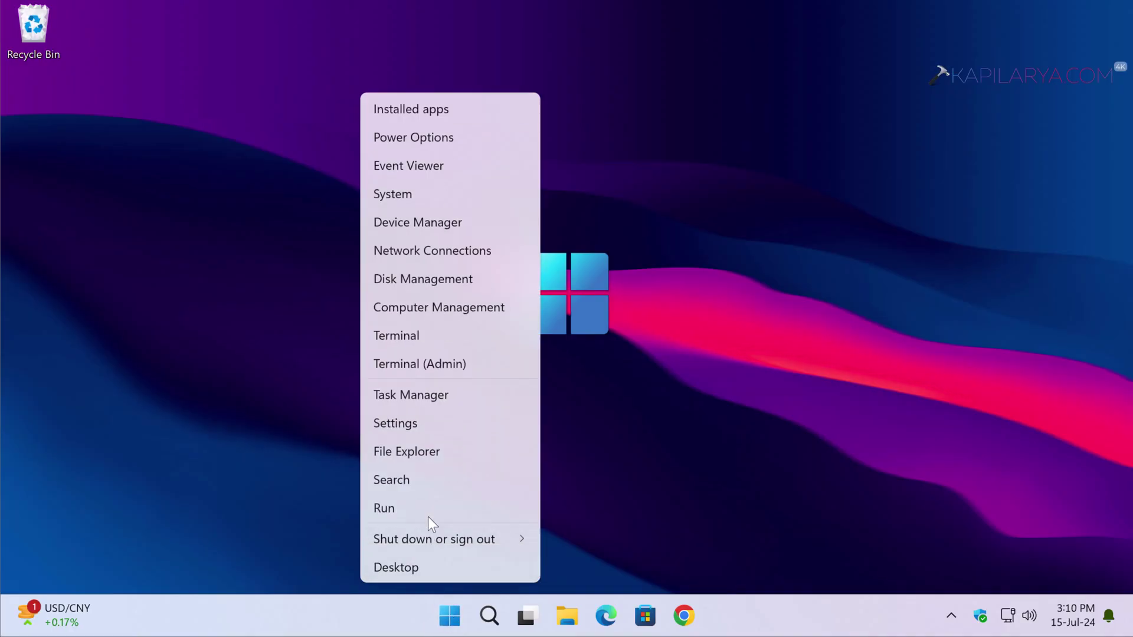
left_click(426, 510)
type("services")
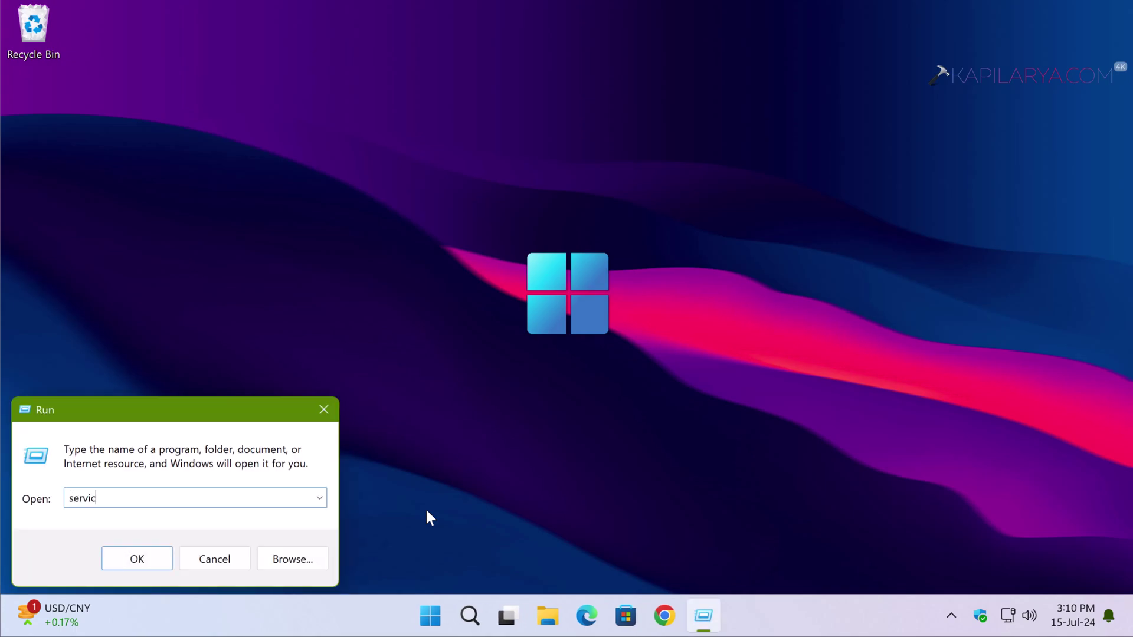
type(".msc")
key("ctrl+a")
key("Return")
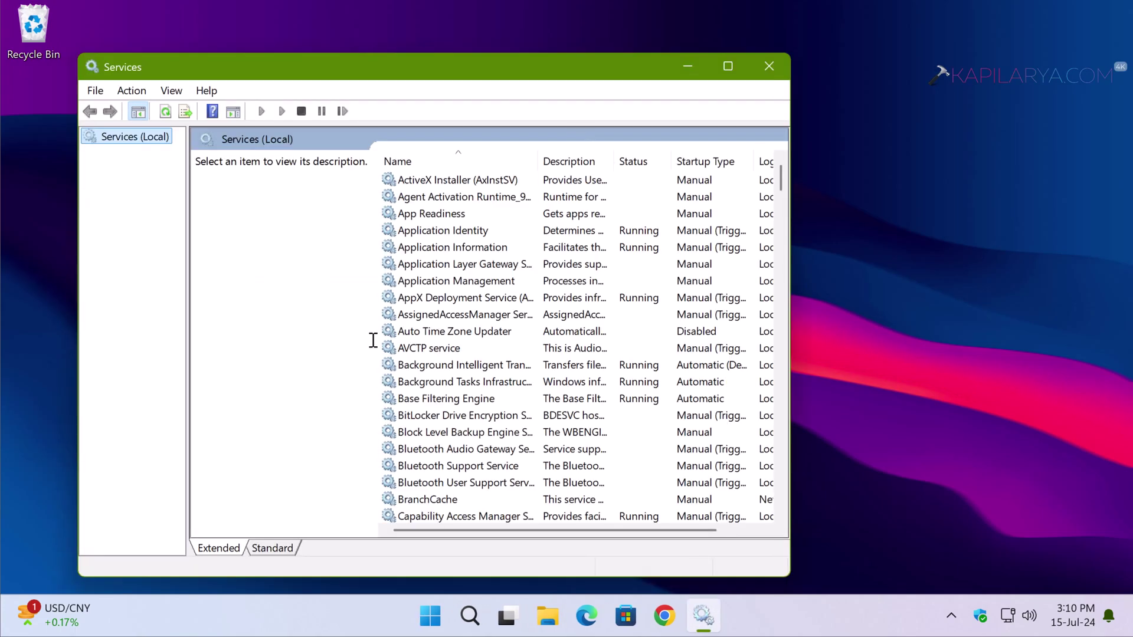
Switch Services to Standard view, widen the Name column and select Function Discovery Provider Host
left_click(274, 548)
left_click_drag(353, 139, 495, 139)
scroll(328, 316, "down", 9)
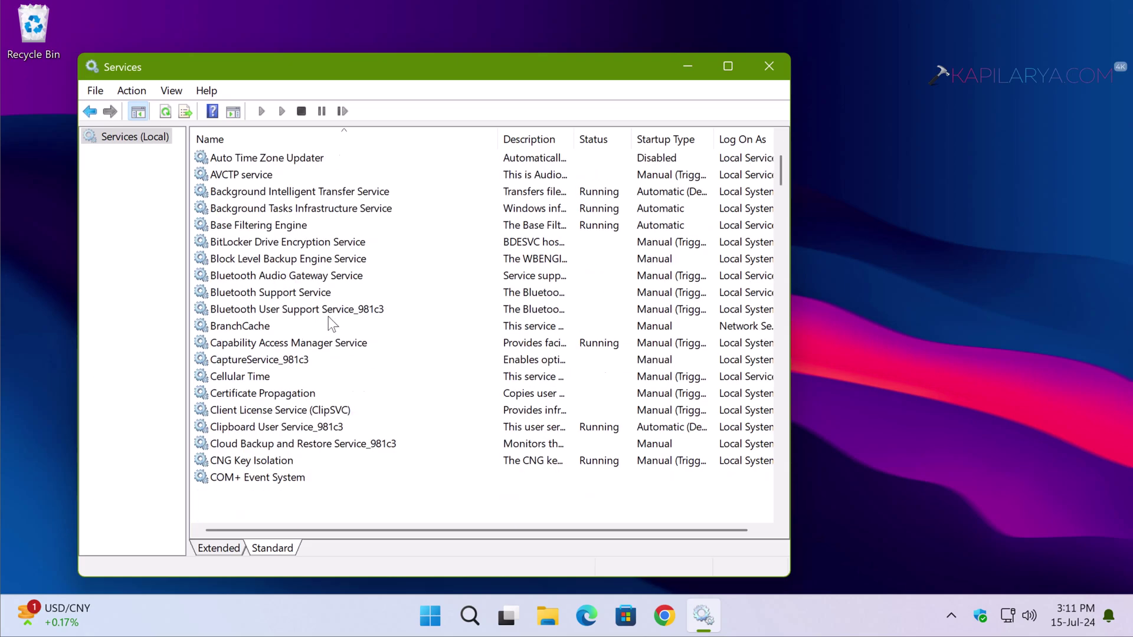
scroll(329, 318, "down", 3)
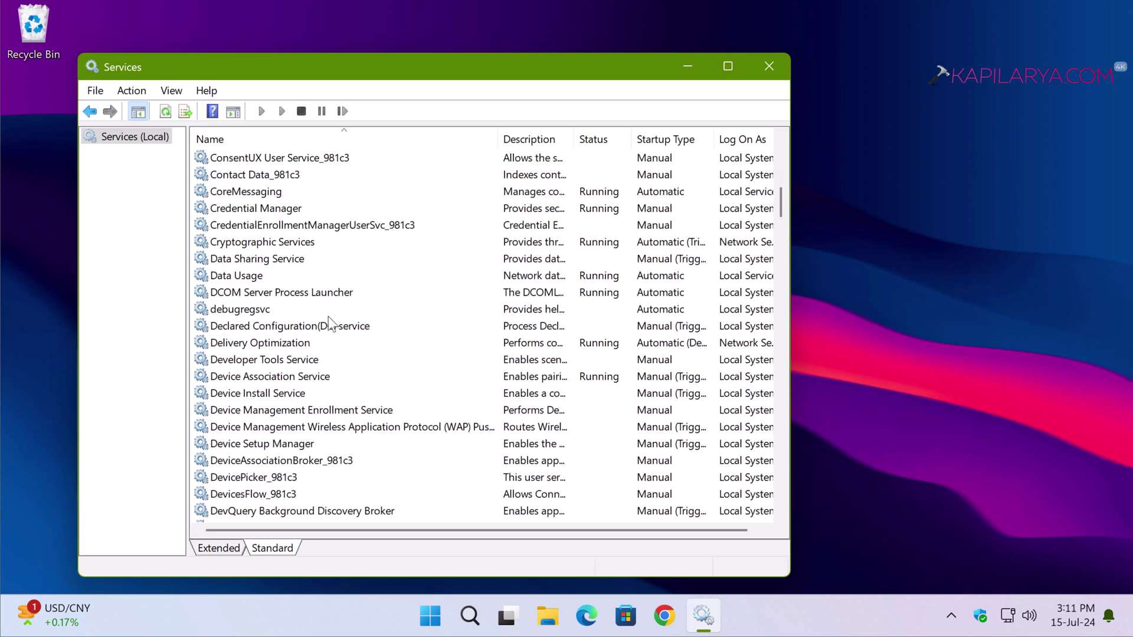
scroll(328, 316, "down", 7)
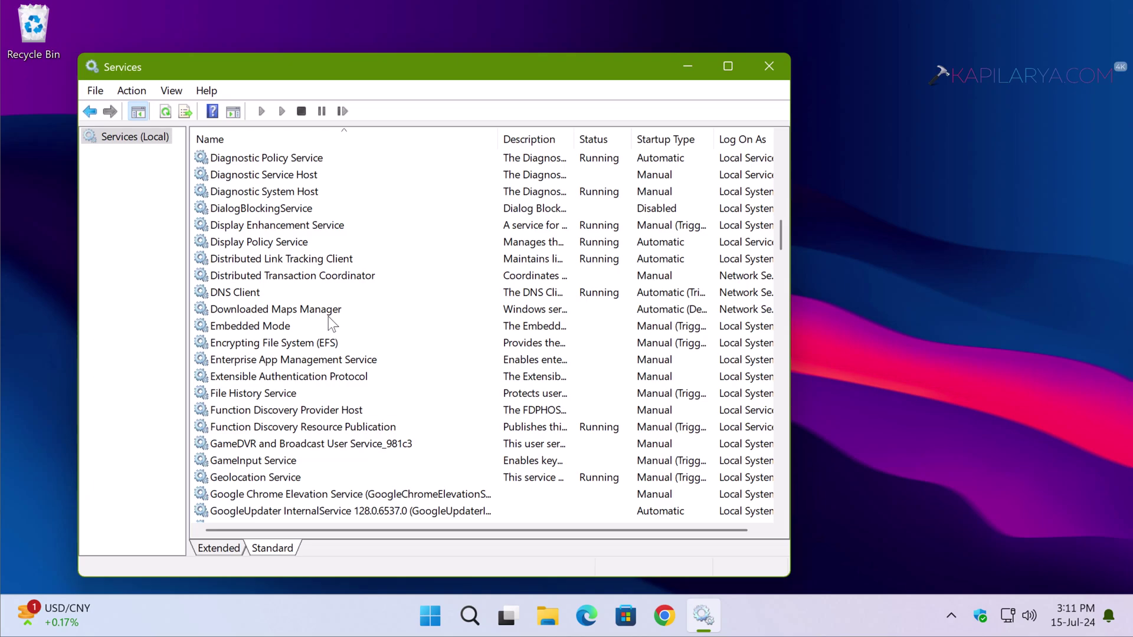
left_click(308, 414)
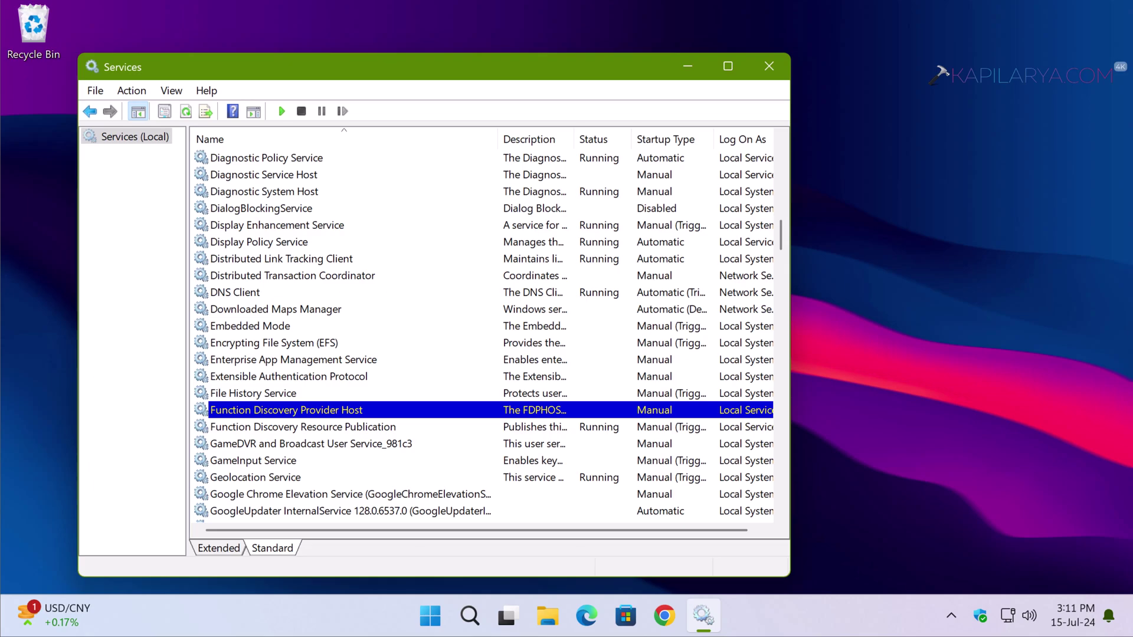
Set its startup type to Automatic, start the service and confirm with OK
double_click(364, 410)
left_click(359, 309)
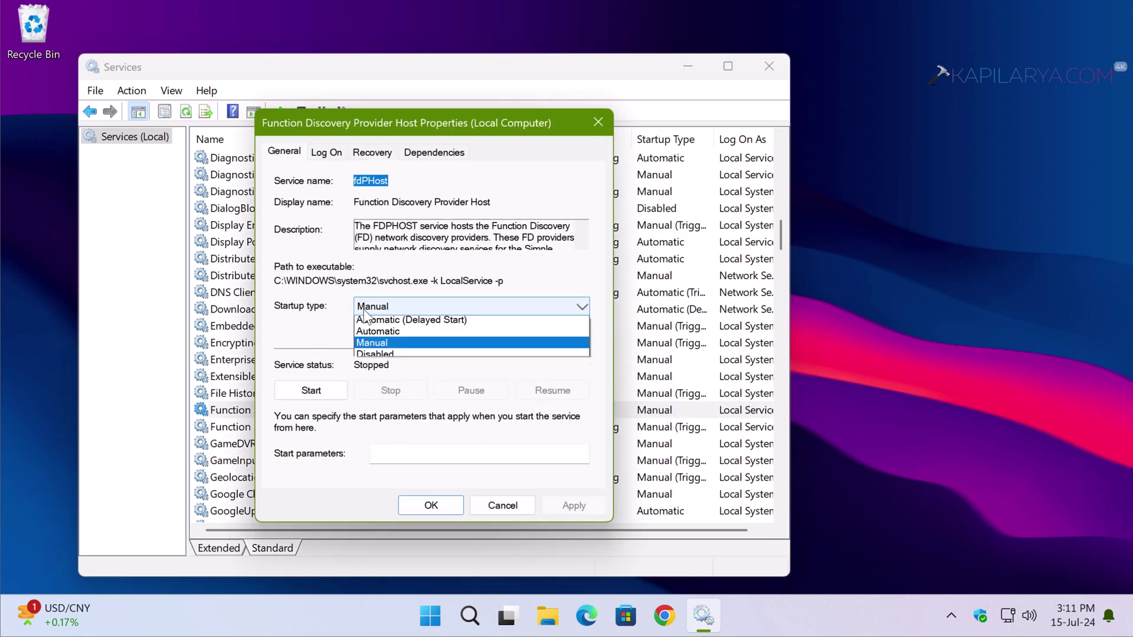
left_click(371, 338)
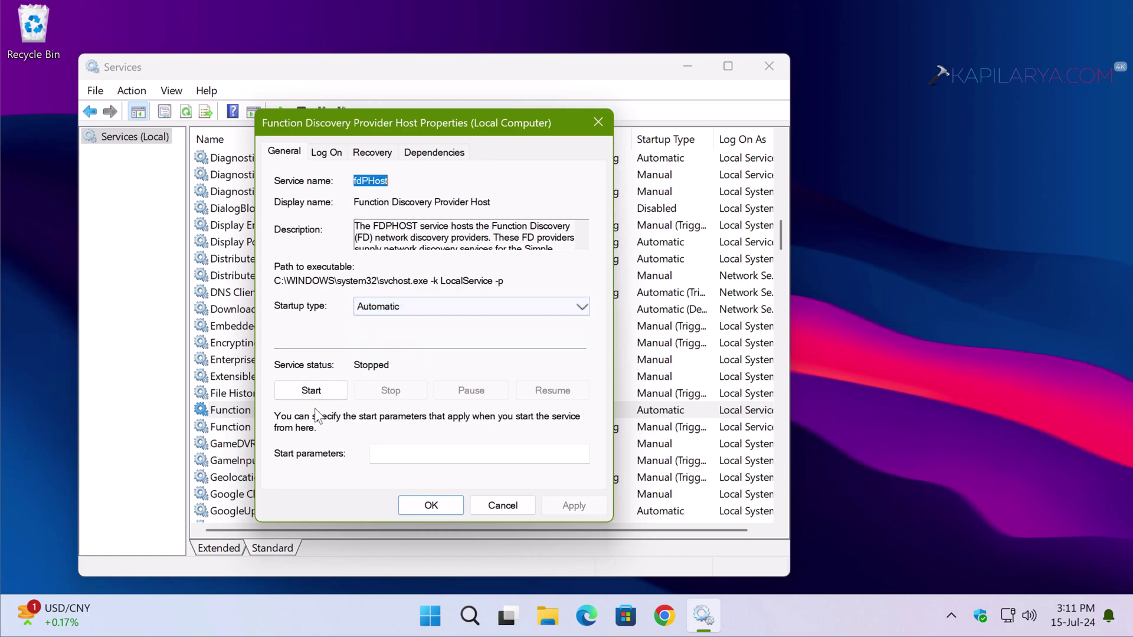
left_click(289, 388)
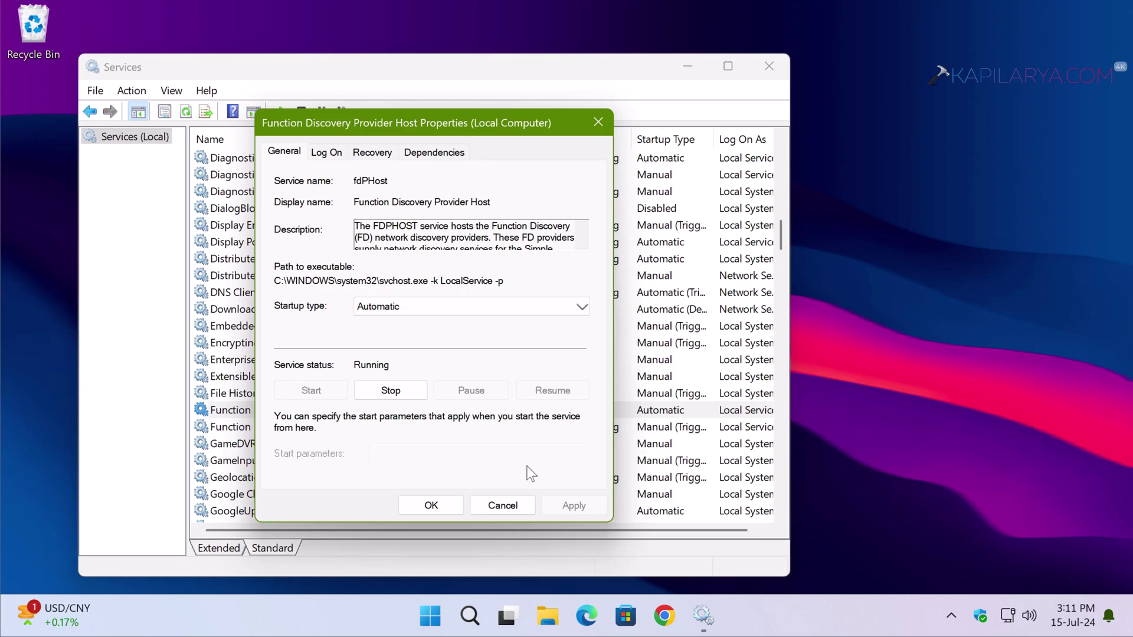
left_click(437, 512)
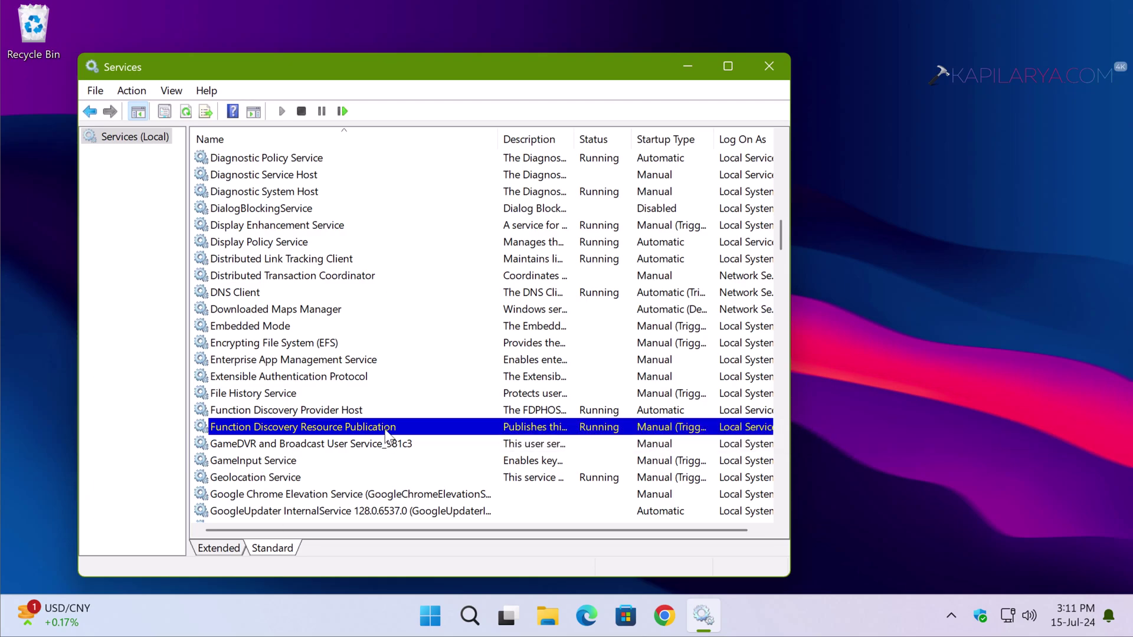
double_click(404, 429)
scroll(444, 239, "down", 1)
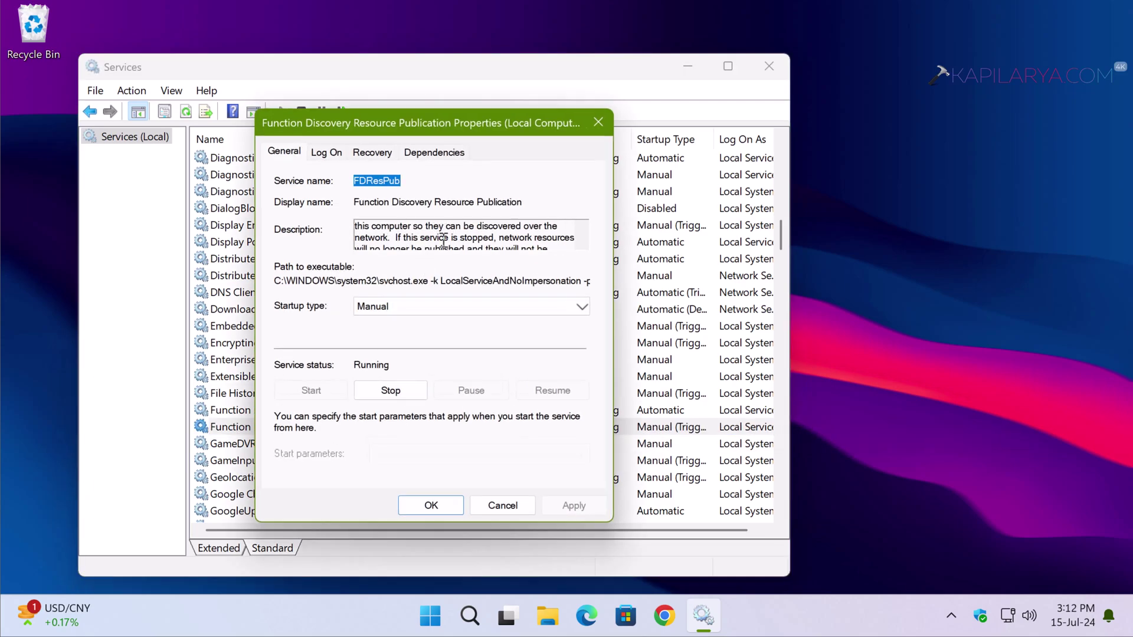
scroll(443, 239, "down", 1)
scroll(485, 239, "up", 2)
left_click(598, 122)
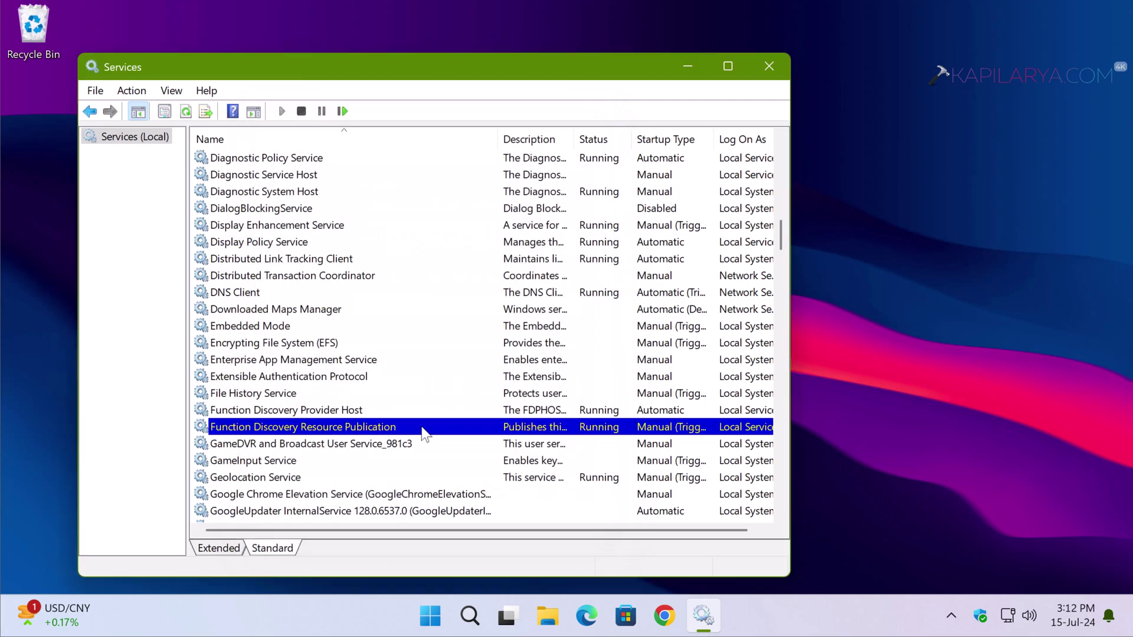
scroll(284, 400, "down", 14)
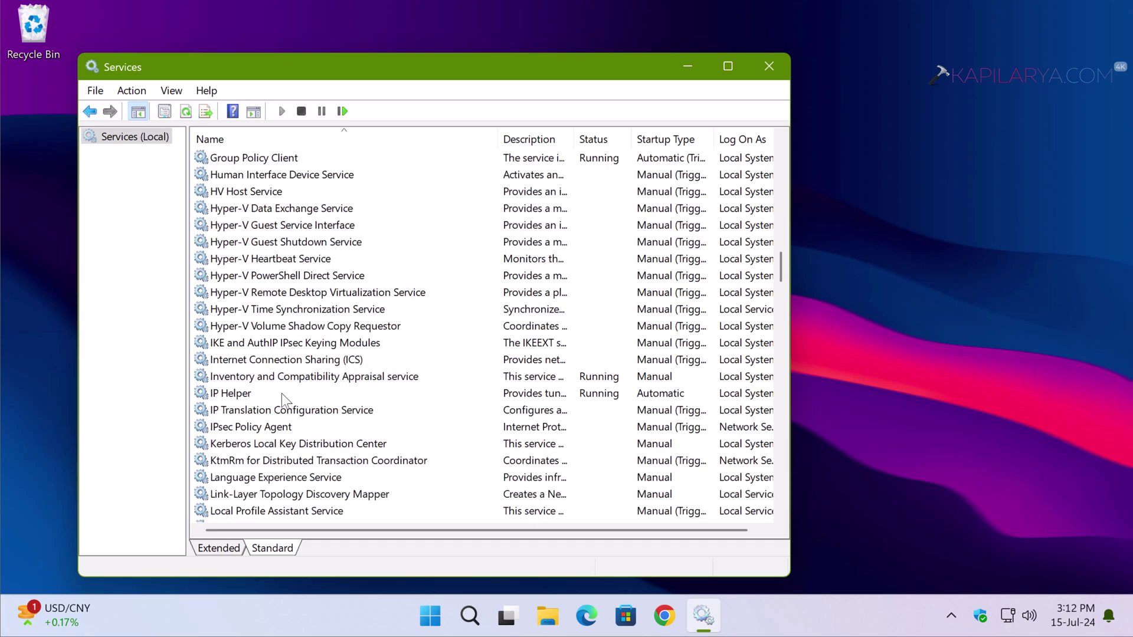
scroll(284, 400, "down", 14)
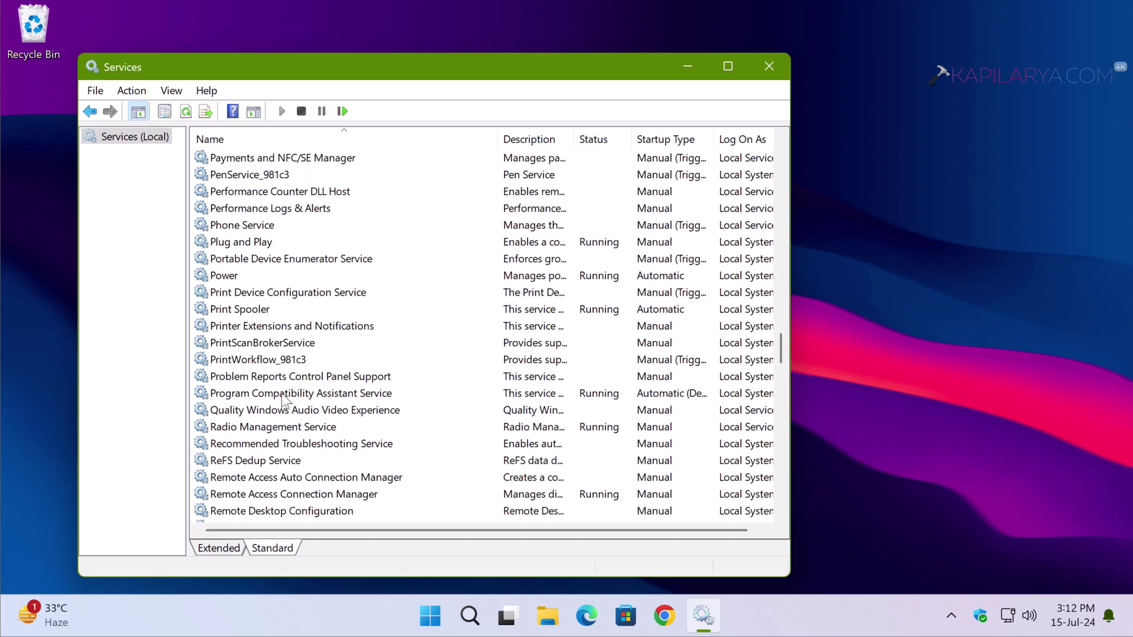
scroll(284, 400, "down", 9)
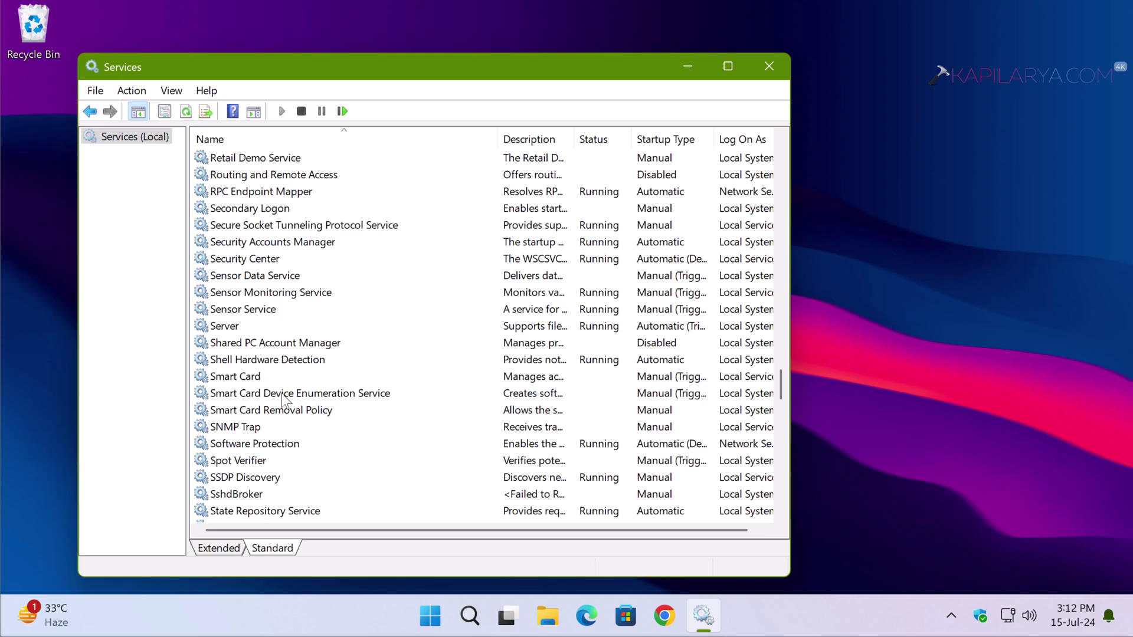
left_click(271, 478)
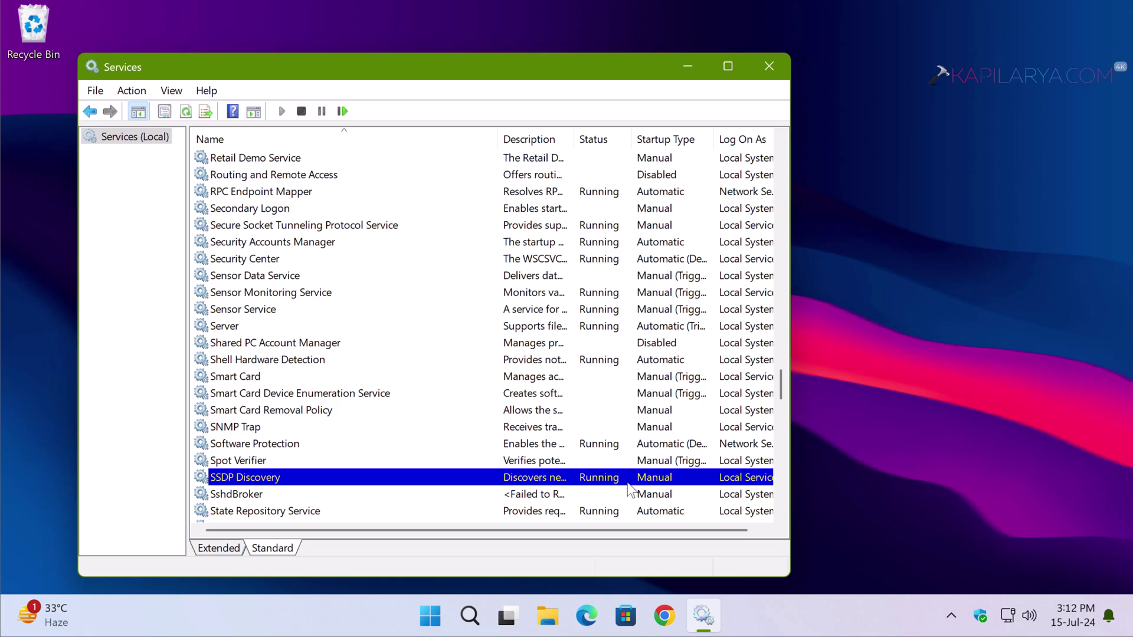
scroll(452, 466, "down", 6)
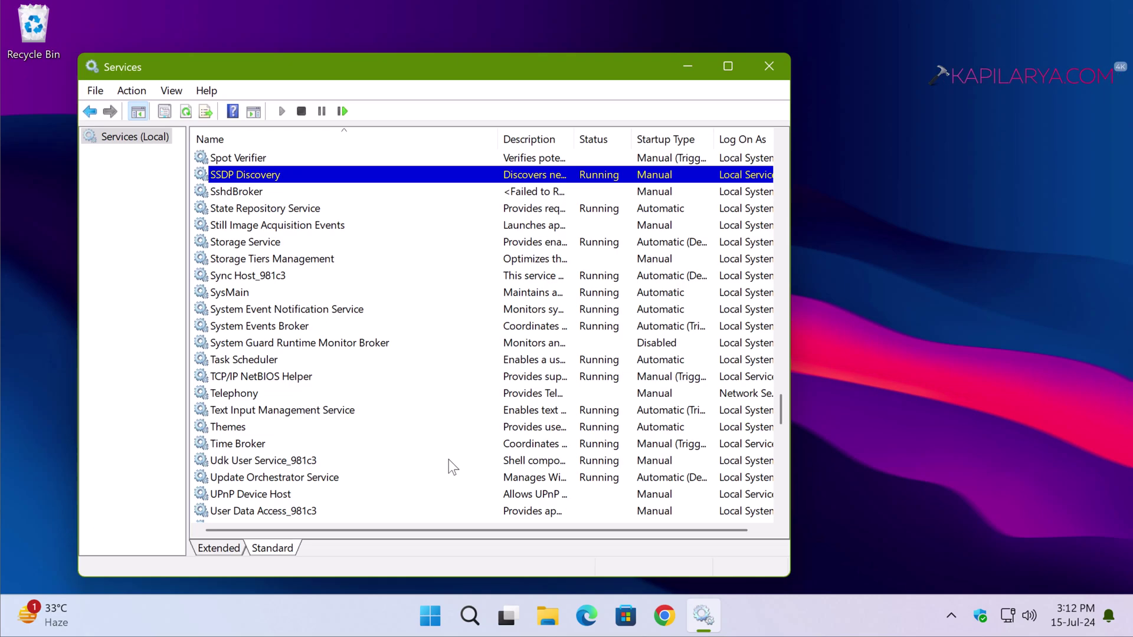
left_click(284, 499)
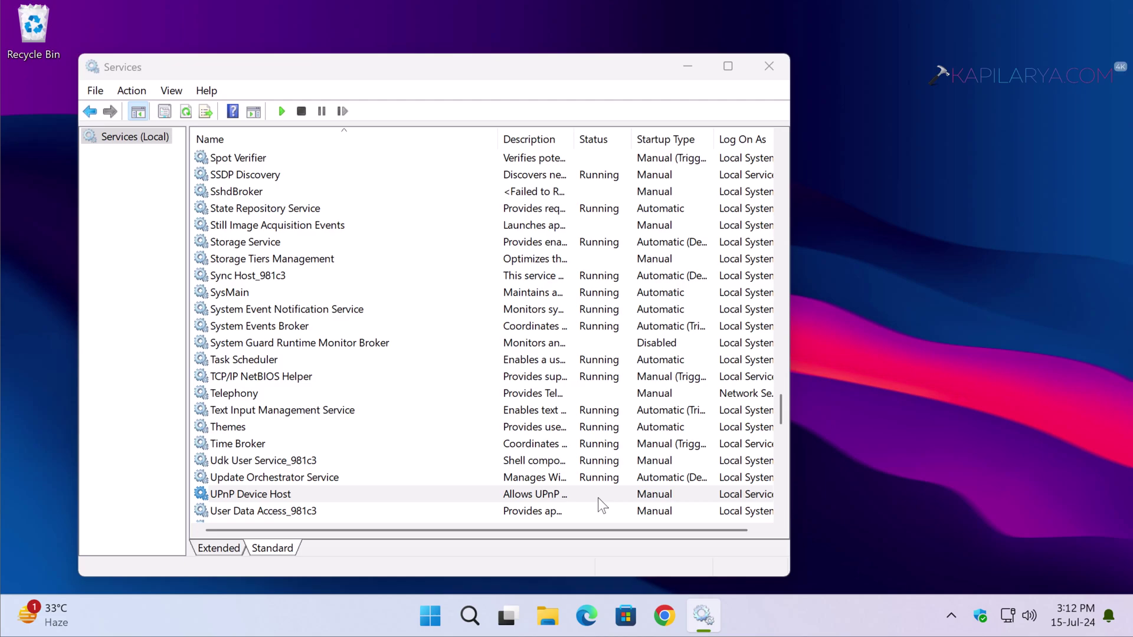
Start UPnP Device Host from its Properties dialog and close it with OK
double_click(597, 497)
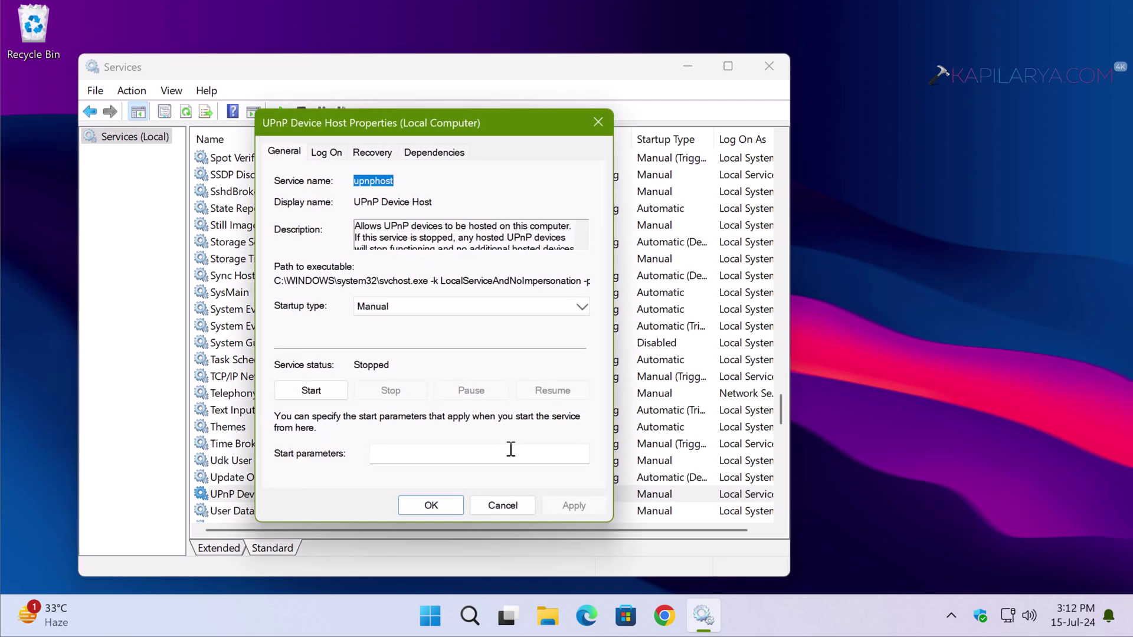
left_click(316, 390)
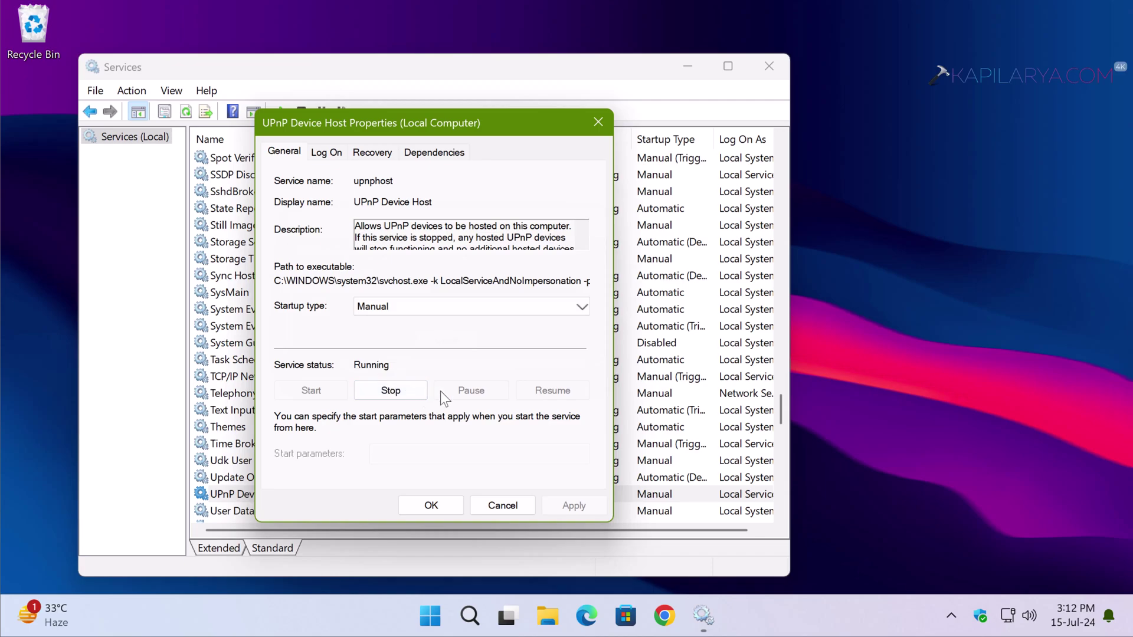
left_click(431, 506)
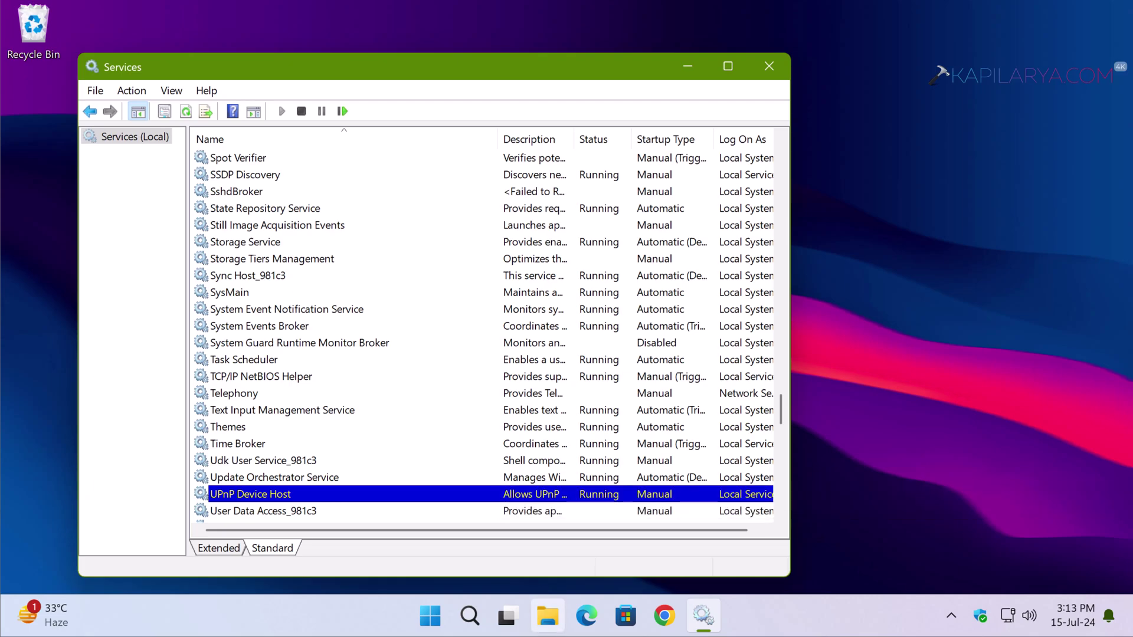
Confirm DNS Client is Running in its Properties, then close the Services window
scroll(550, 383, "down", 2)
scroll(550, 384, "up", 20)
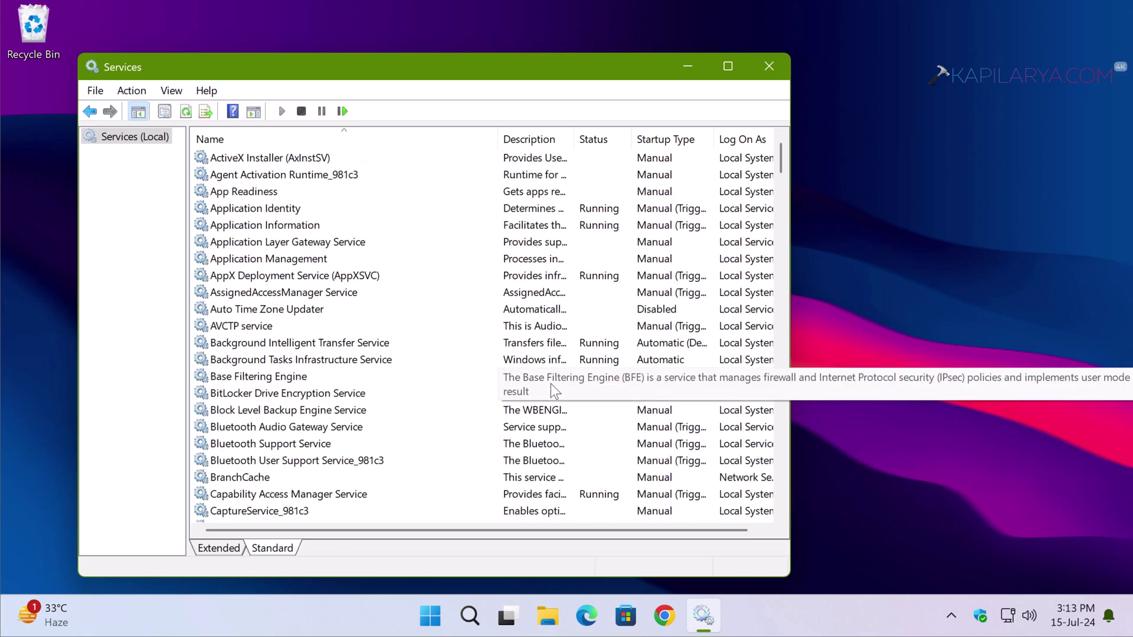
scroll(399, 396, "down", 5)
scroll(399, 396, "down", 9)
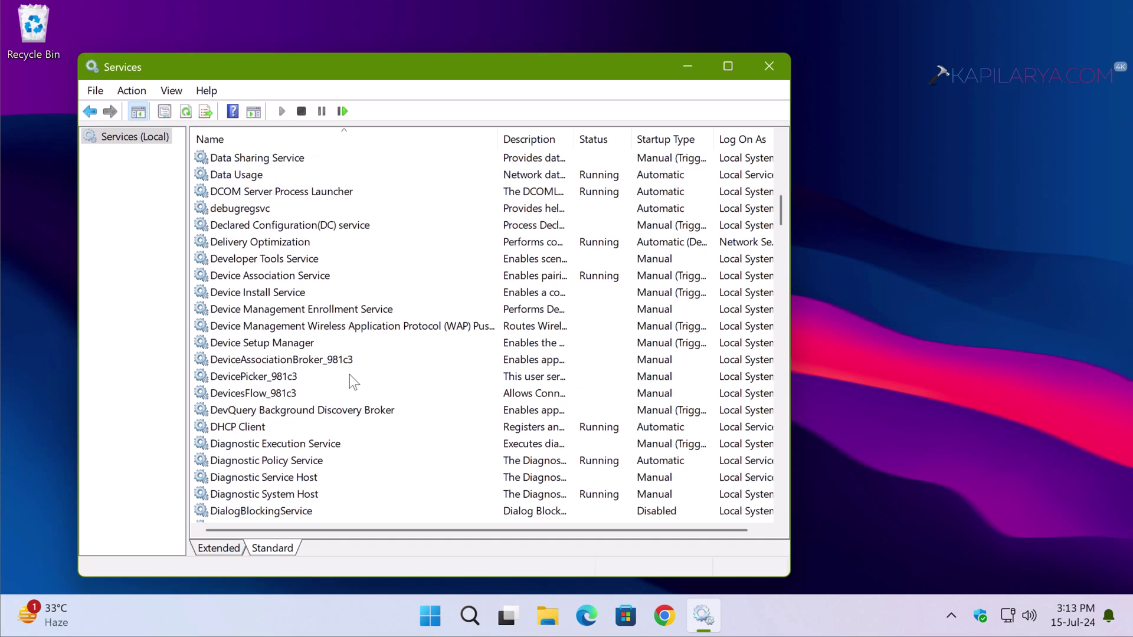
scroll(349, 378, "down", 3)
left_click(236, 446)
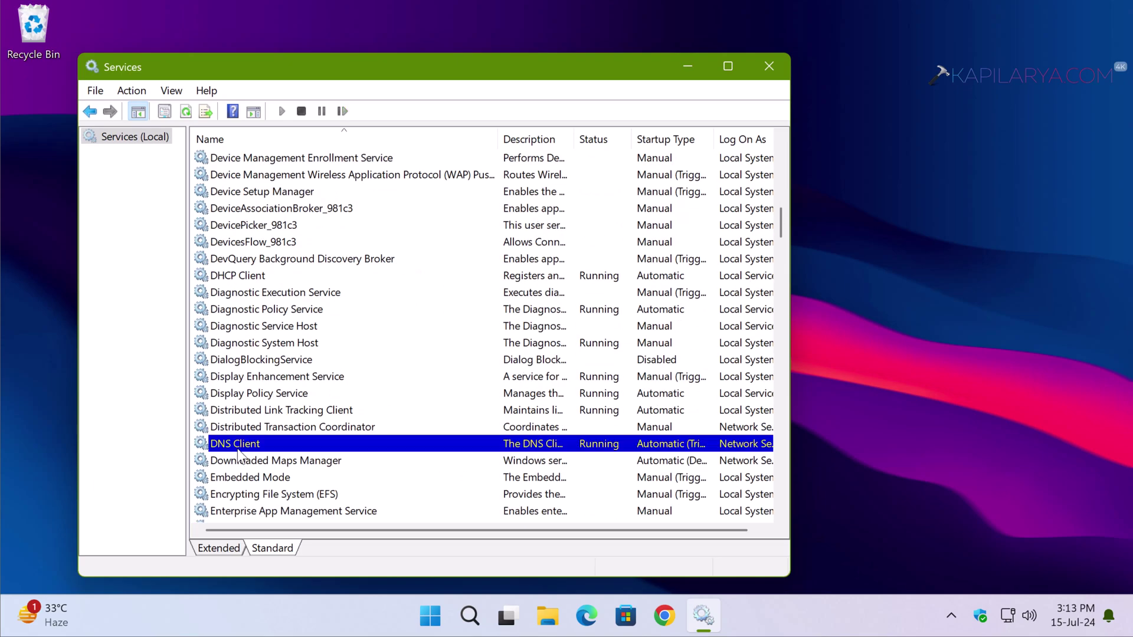
double_click(356, 451)
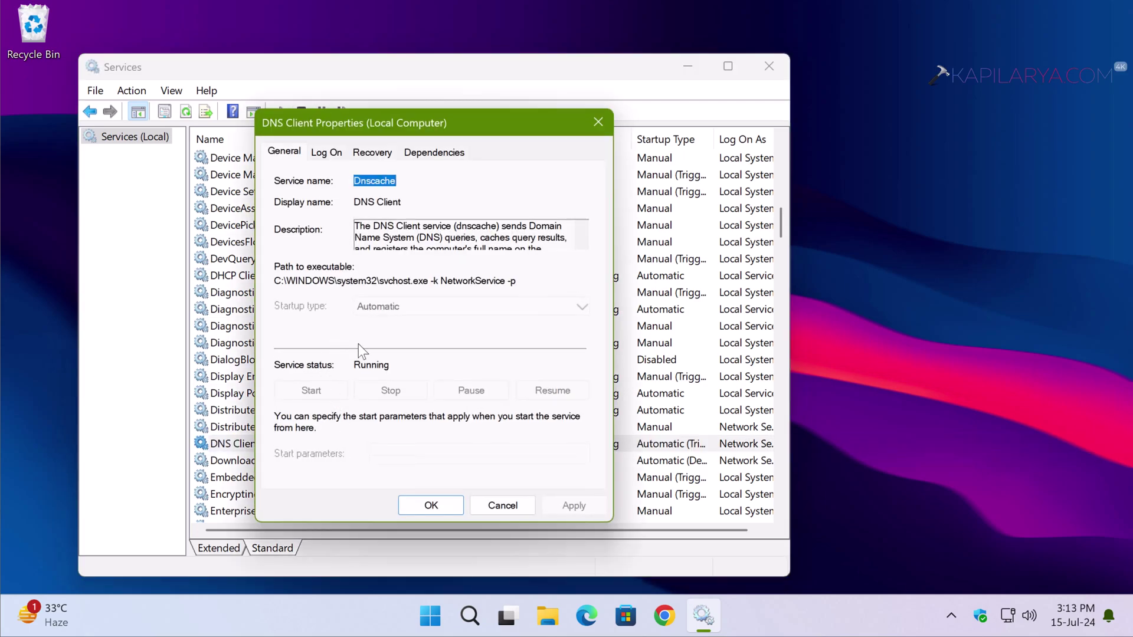
left_click(425, 506)
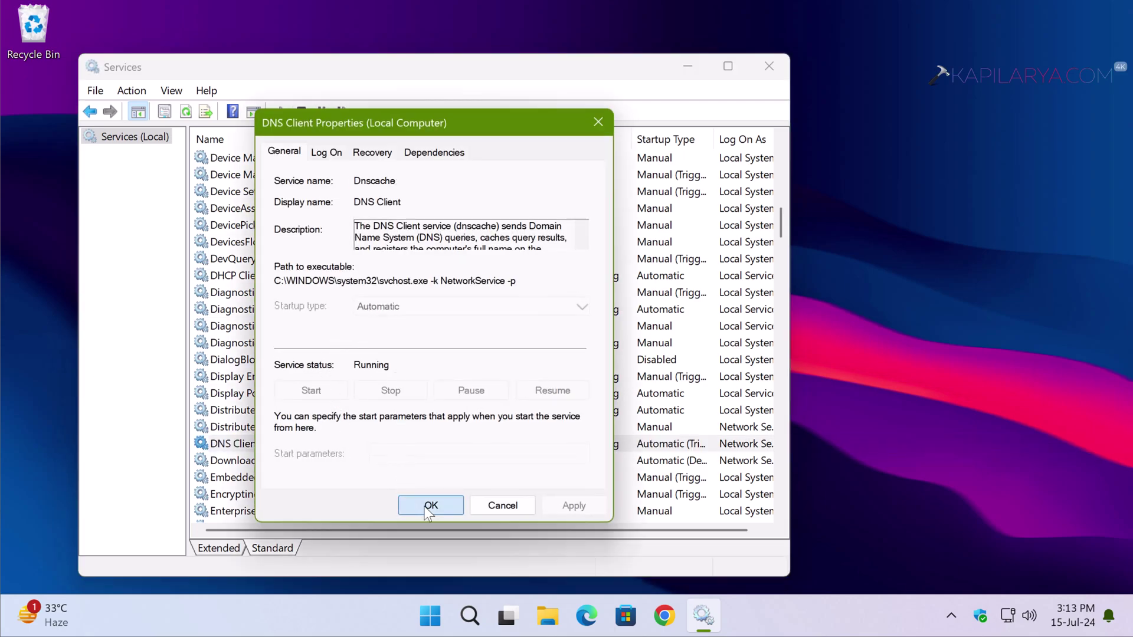
left_click(770, 66)
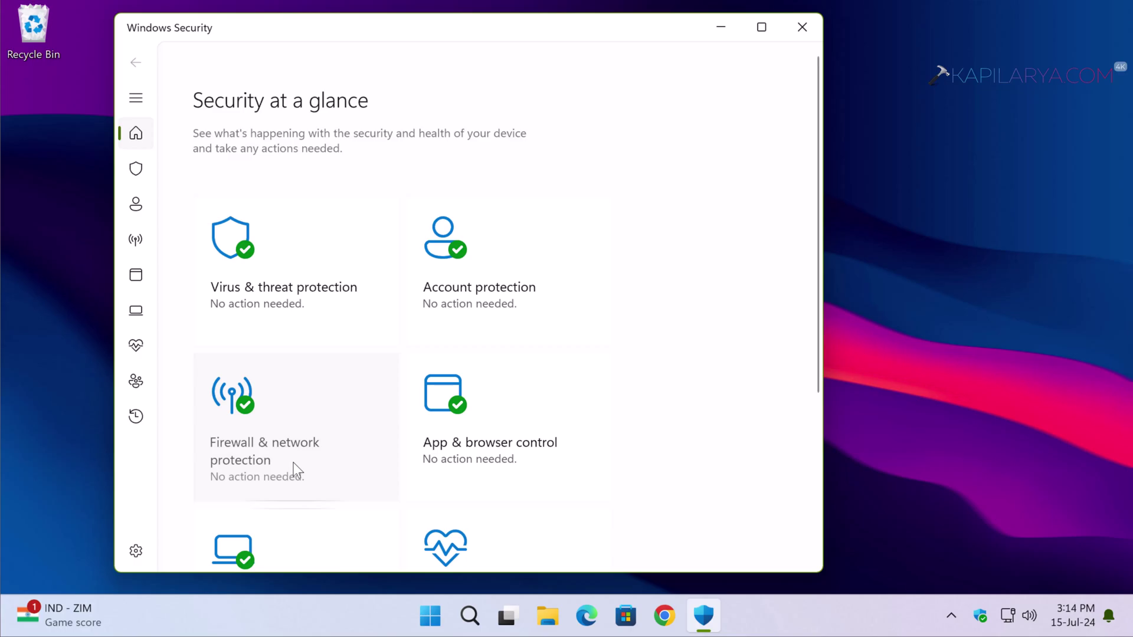
Open Firewall & network protection, showing the firewall on for domain, private and public networks
left_click(293, 463)
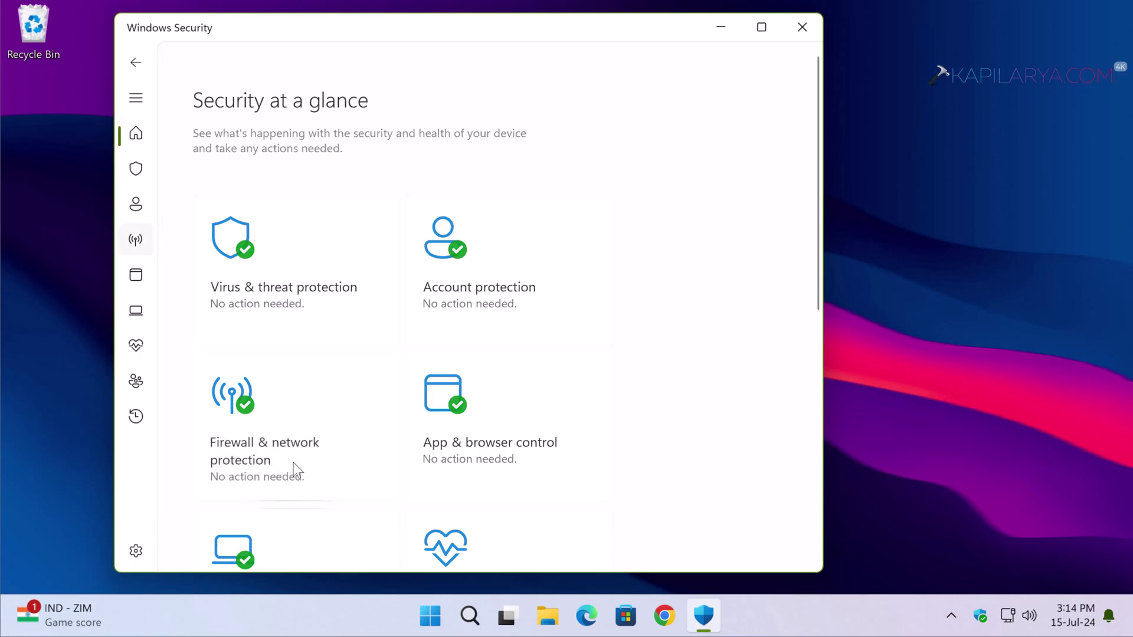
left_click(225, 470)
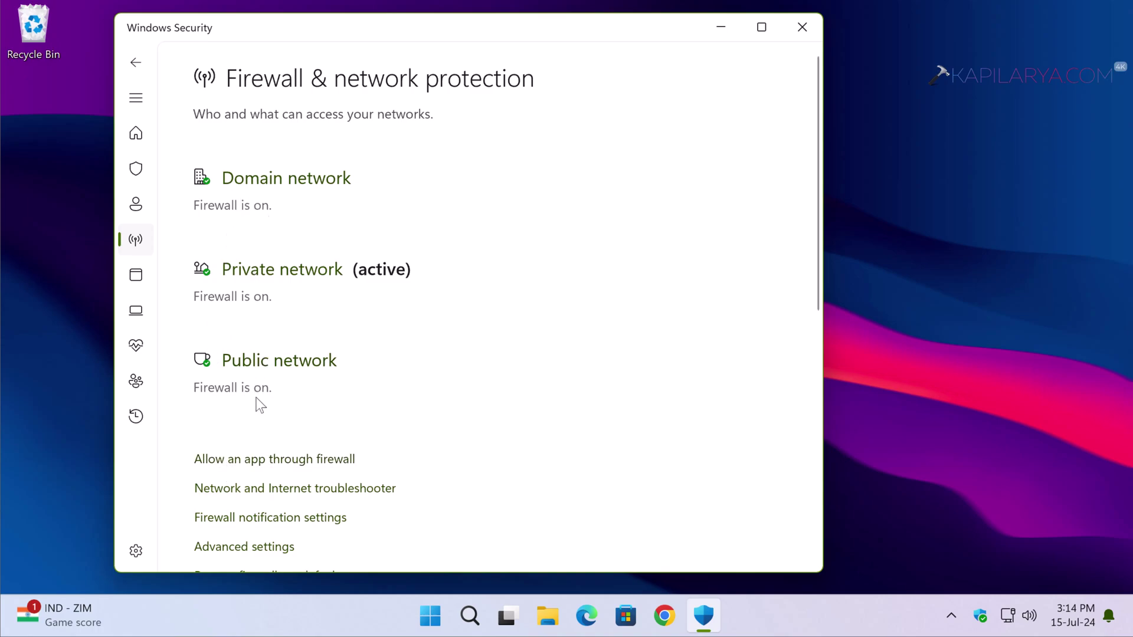
Unlock the allowed apps list with Change settings and inspect the Network Discovery entry
left_click(272, 460)
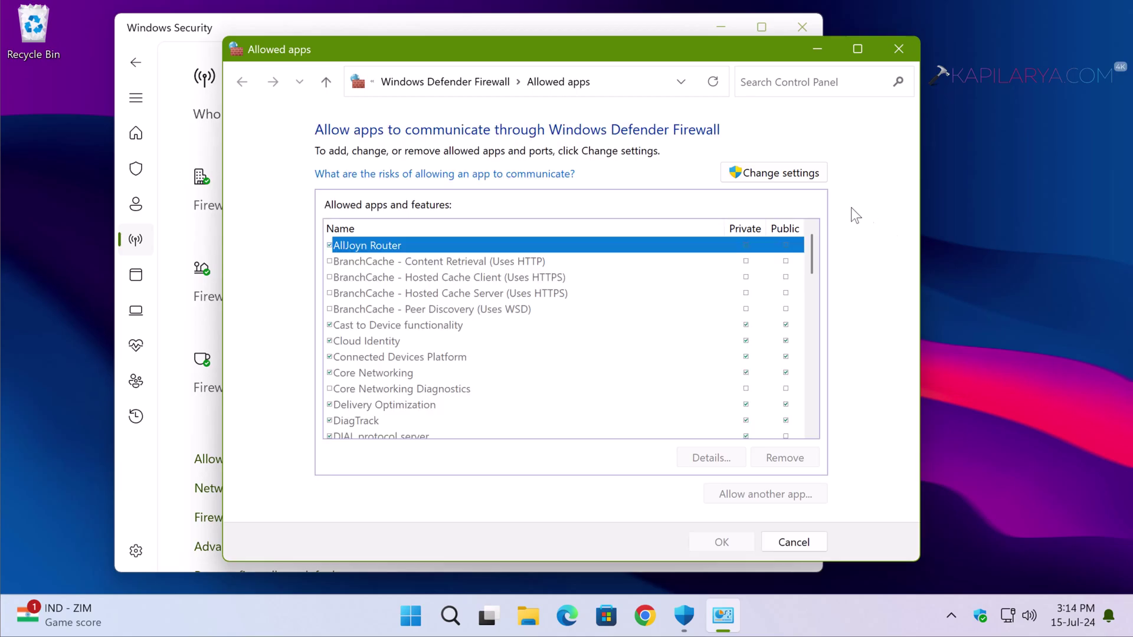
left_click(759, 175)
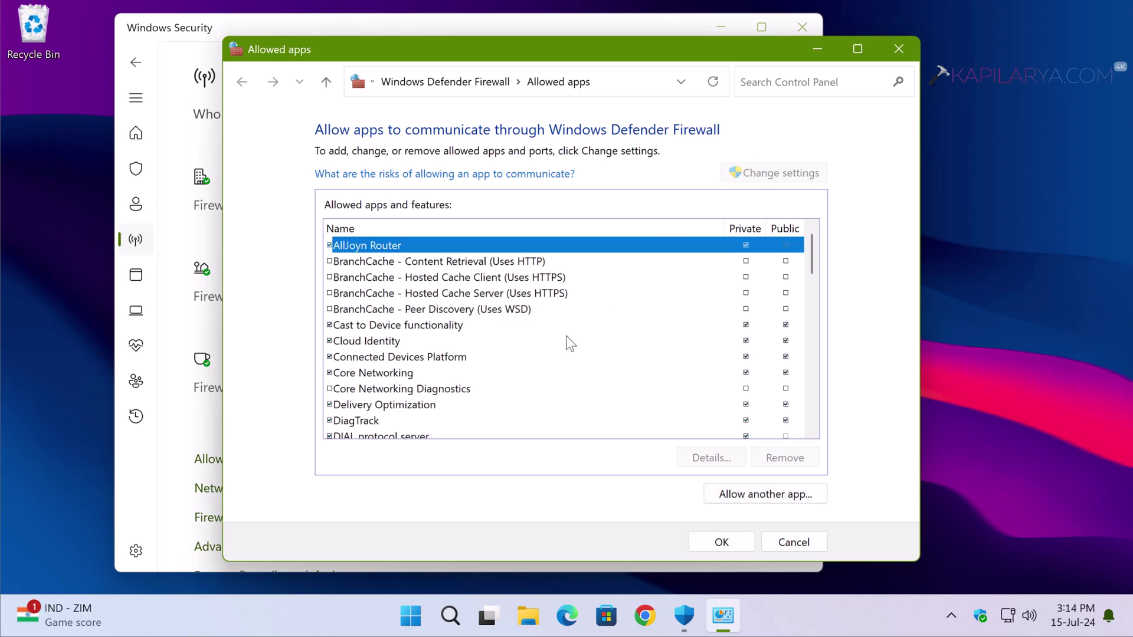
scroll(565, 342, "down", 1)
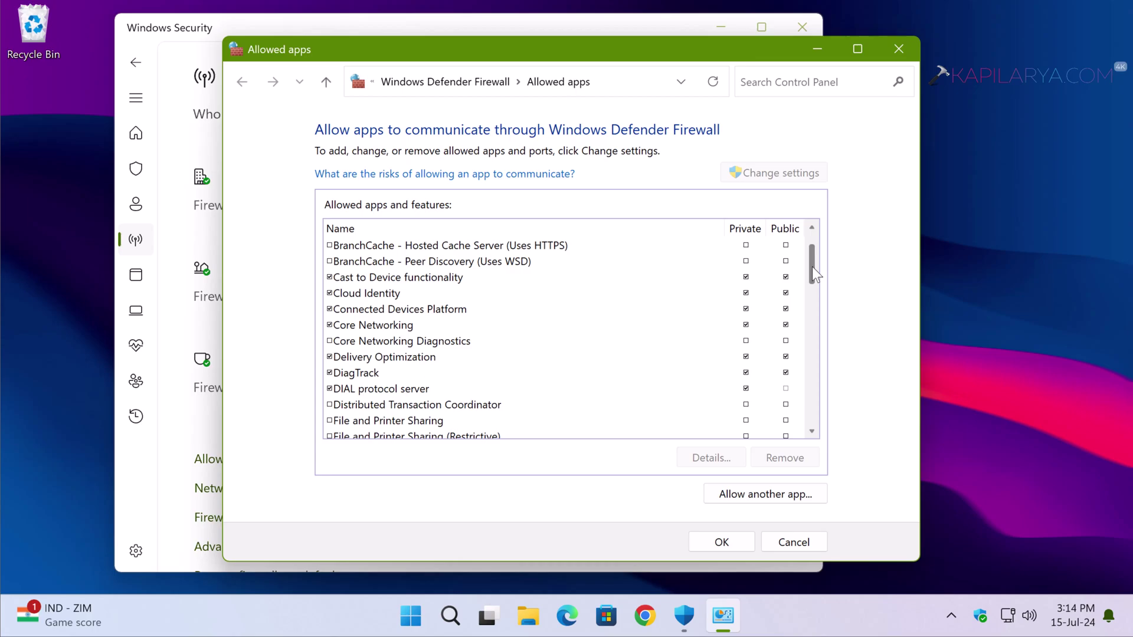
left_click_drag(812, 266, 811, 274)
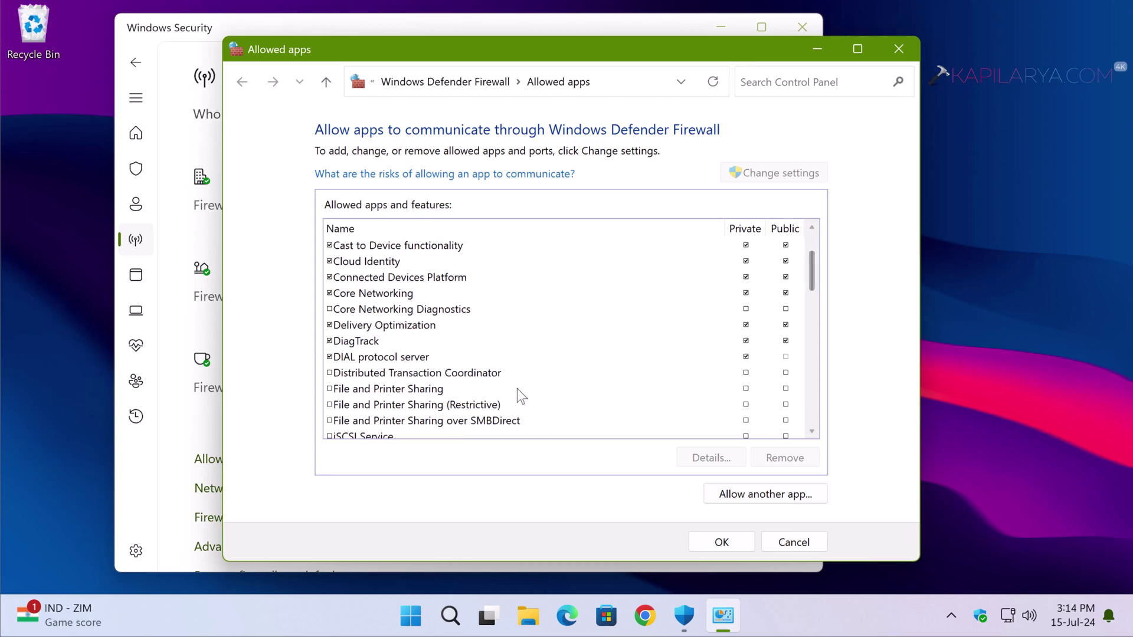
scroll(517, 388, "down", 4)
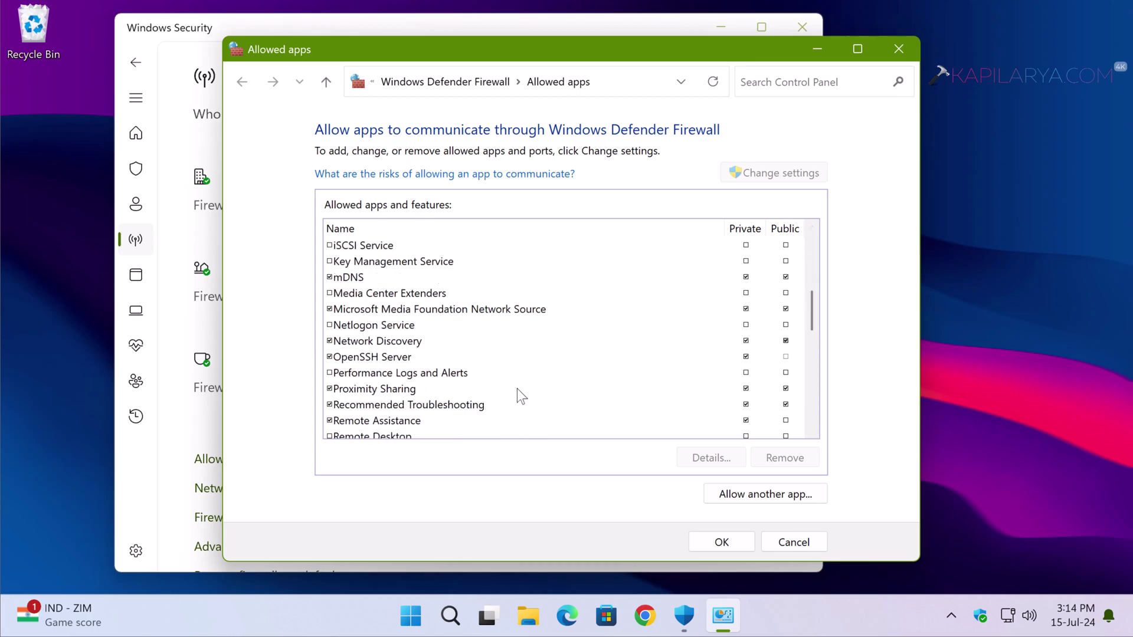
left_click(402, 343)
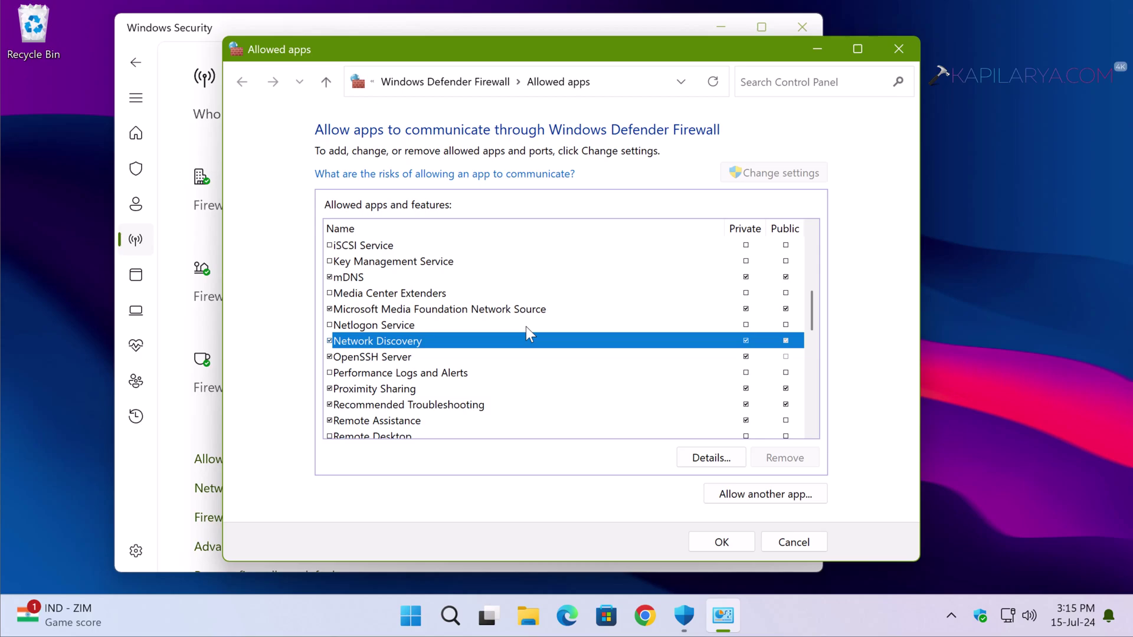
Tick Public for File and Printer Sharing and save the allowed apps list with OK
scroll(525, 334, "up", 2)
scroll(526, 327, "up", 2)
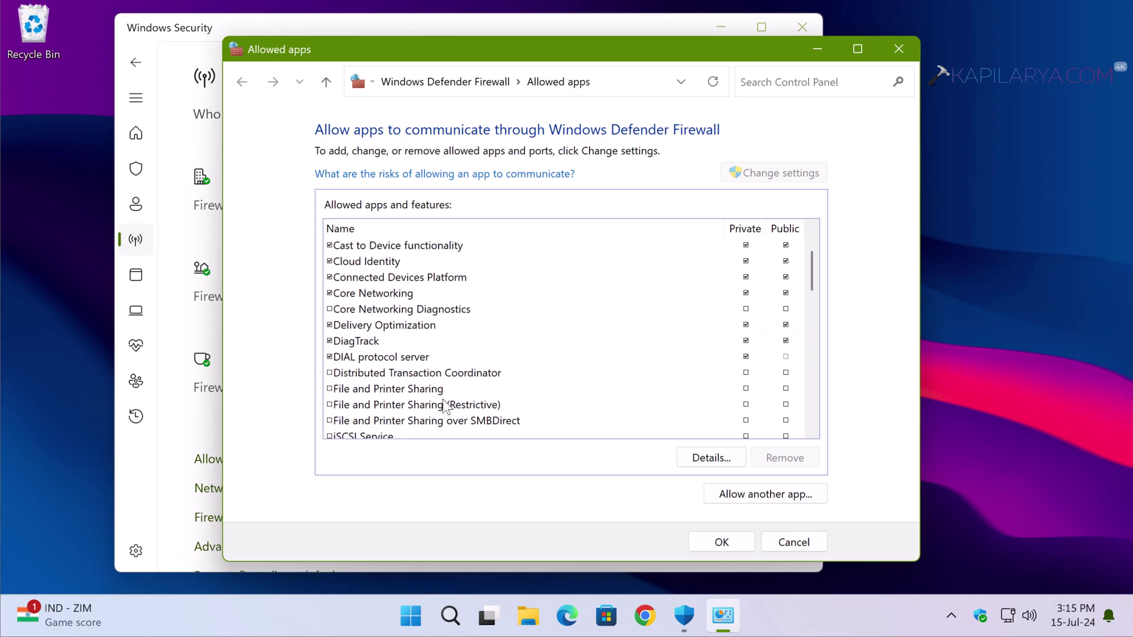
left_click(397, 391)
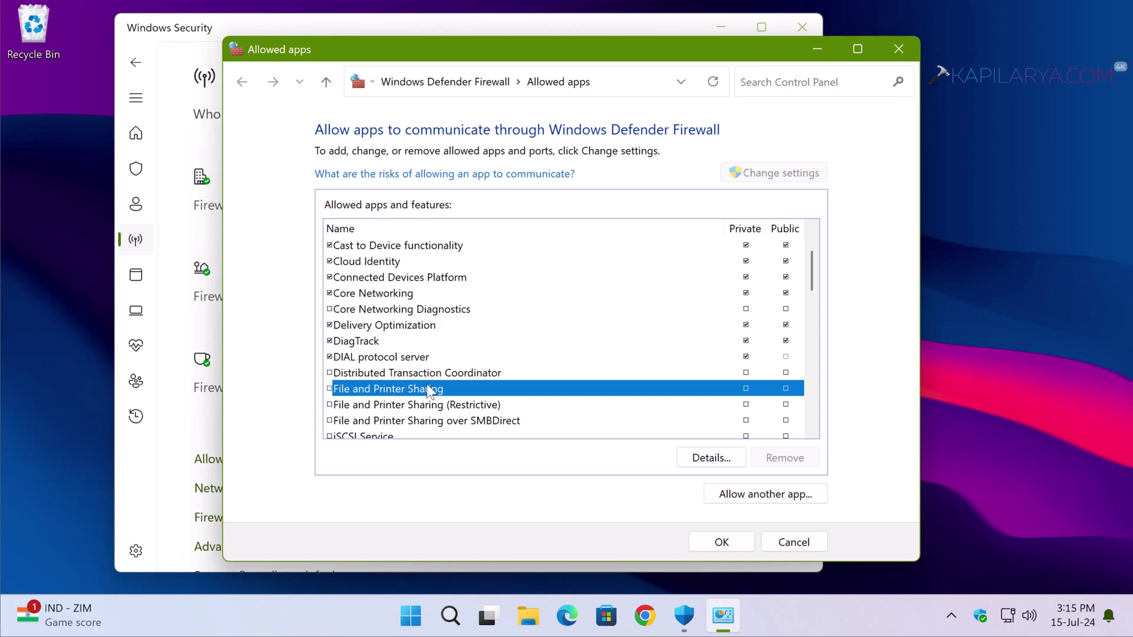
left_click(785, 388)
left_click(722, 540)
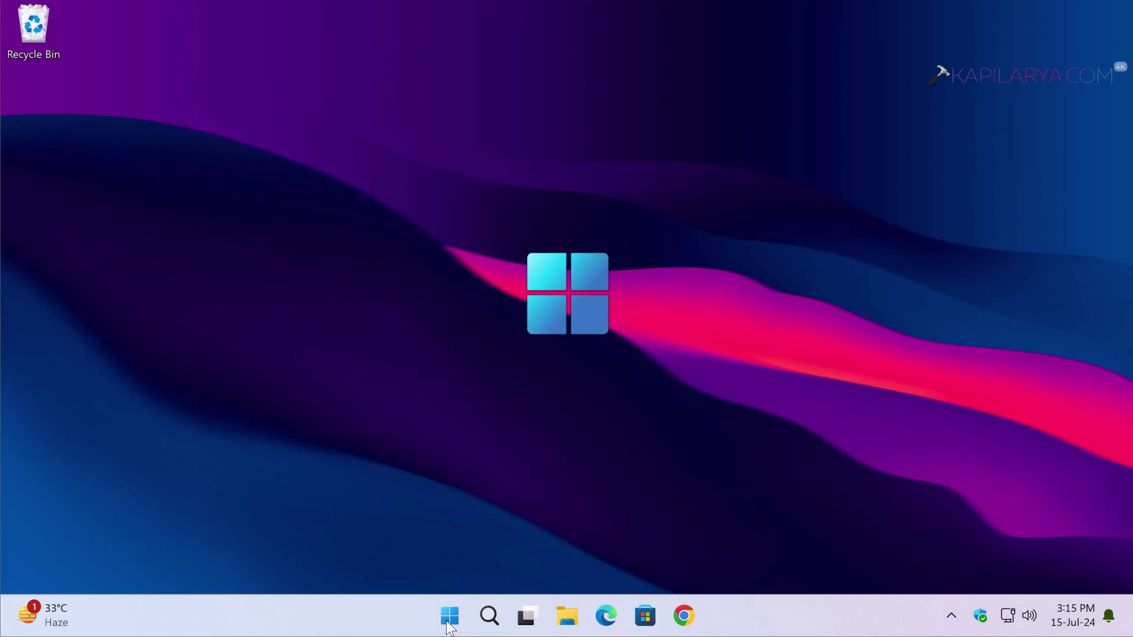
Open Settings from the Start right-click menu and go to Network & internet > Advanced network settings
right_click(448, 623)
left_click(412, 424)
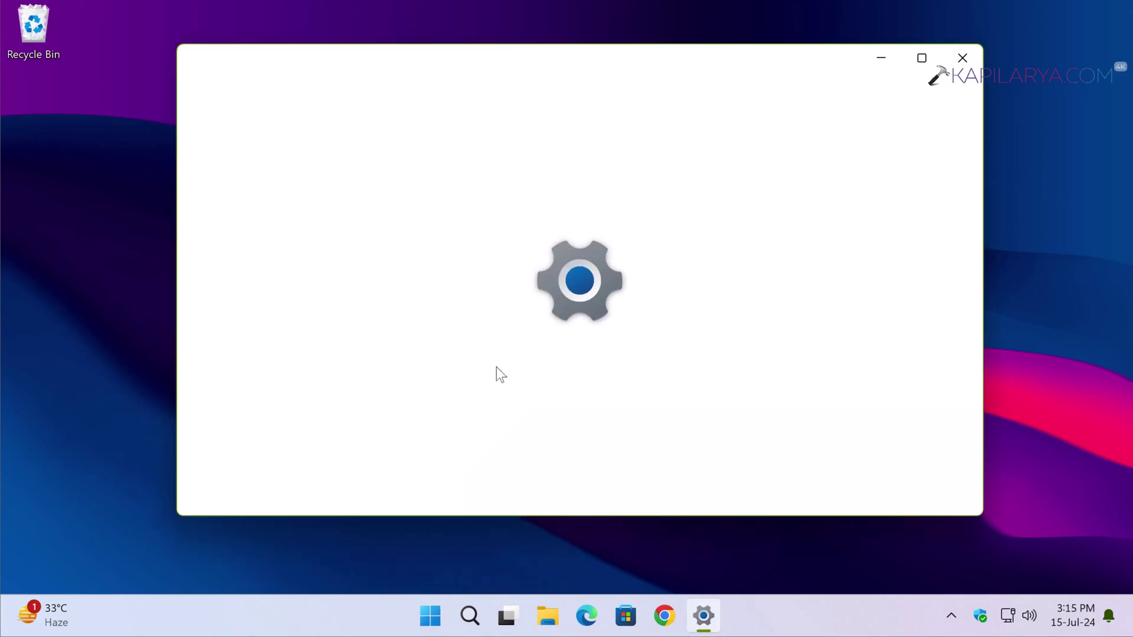
left_click(332, 350)
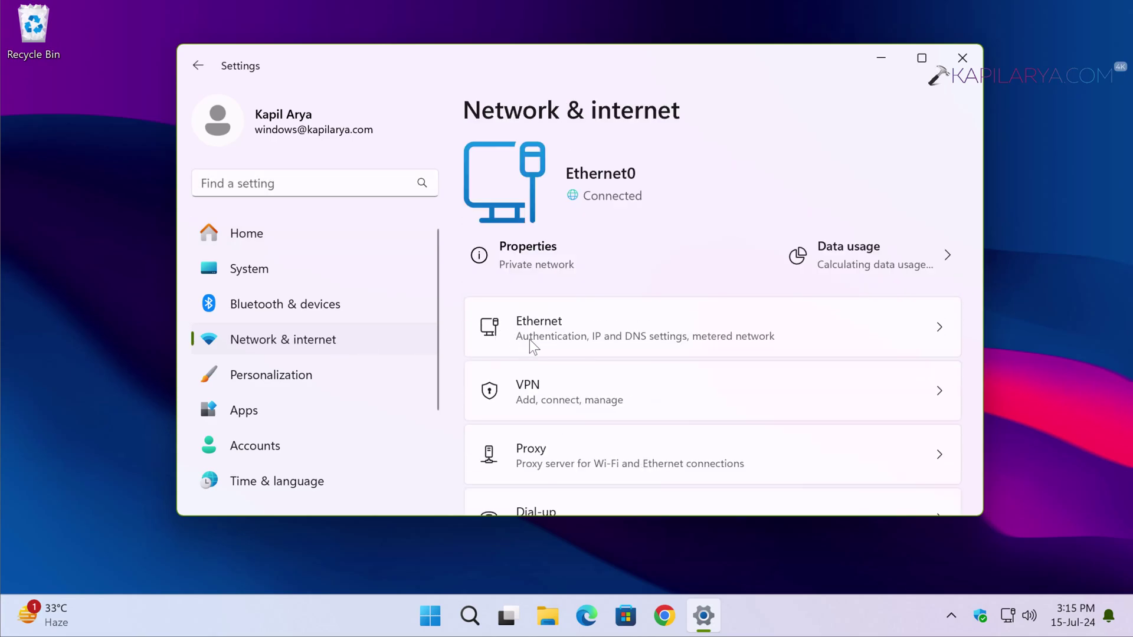
scroll(607, 360, "down", 3)
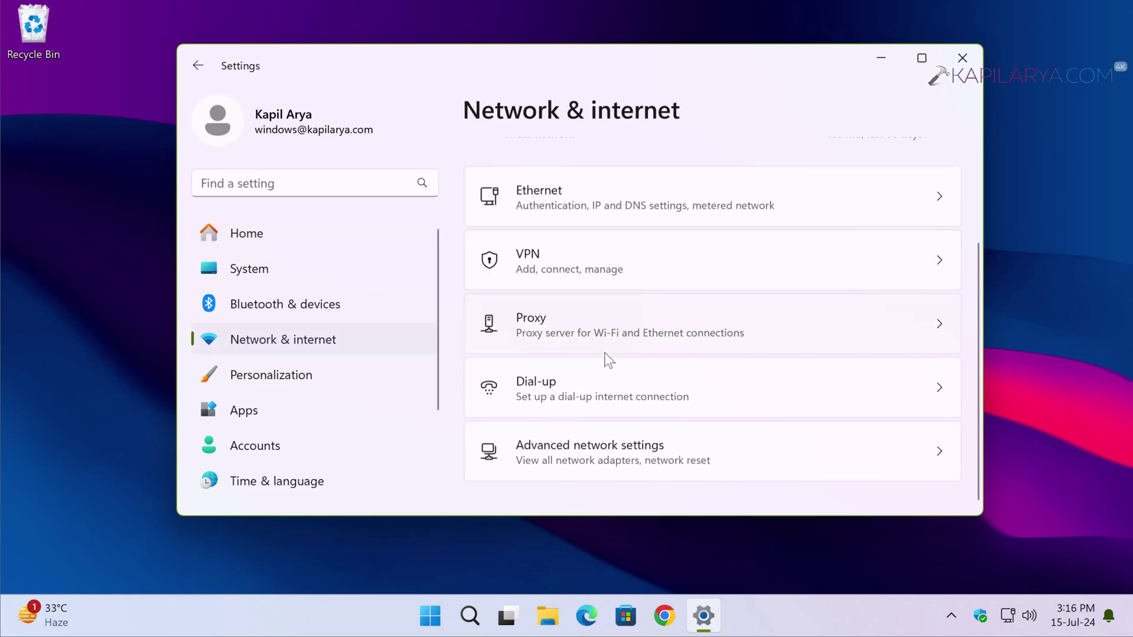
left_click(646, 449)
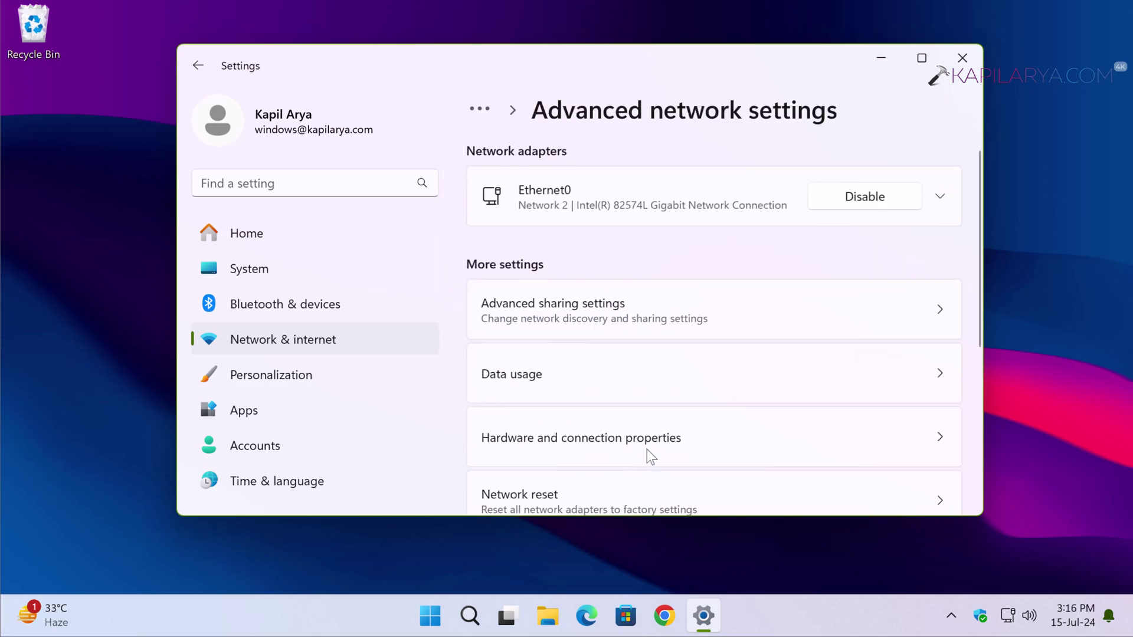
scroll(572, 242, "down", 1)
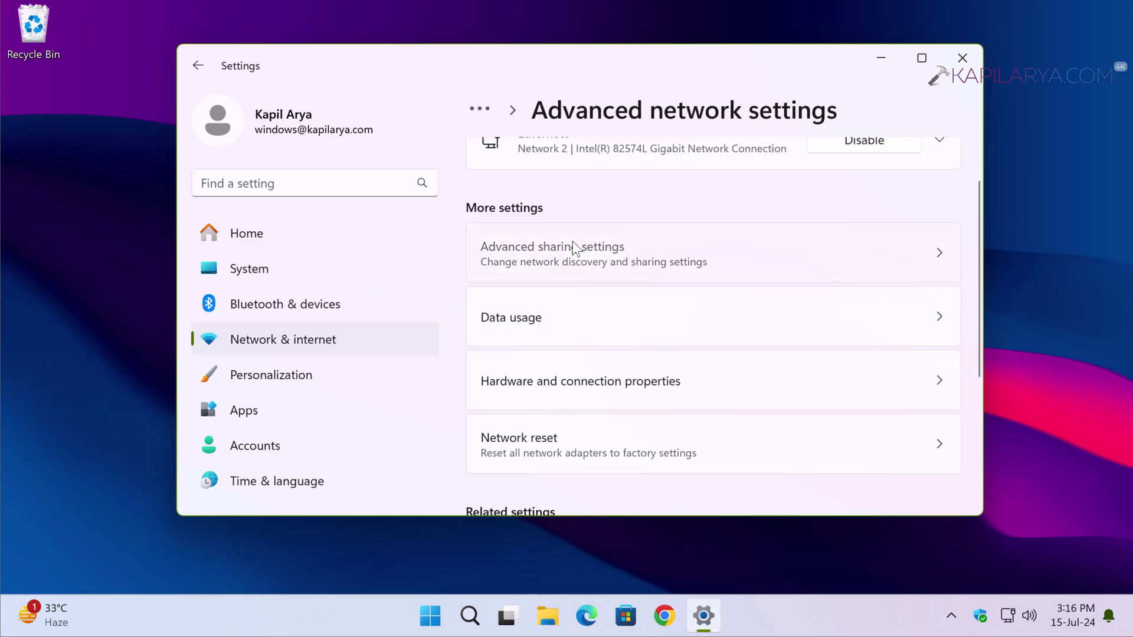
In Advanced sharing settings, confirm private-network Network discovery and File and printer sharing are On, then close Settings
left_click(667, 265)
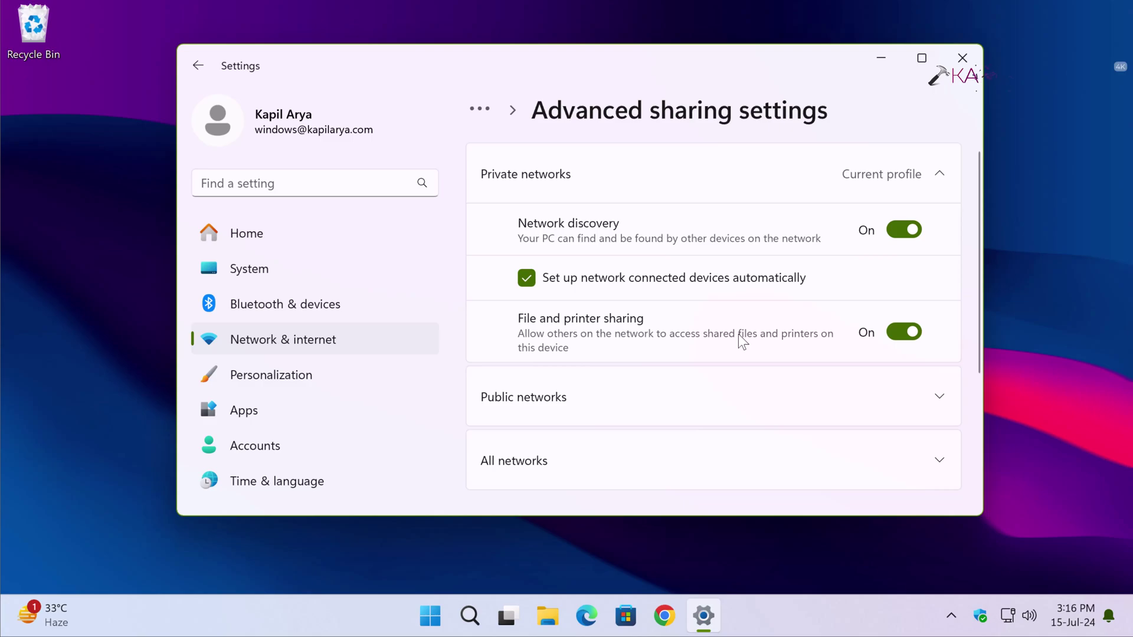
left_click(962, 55)
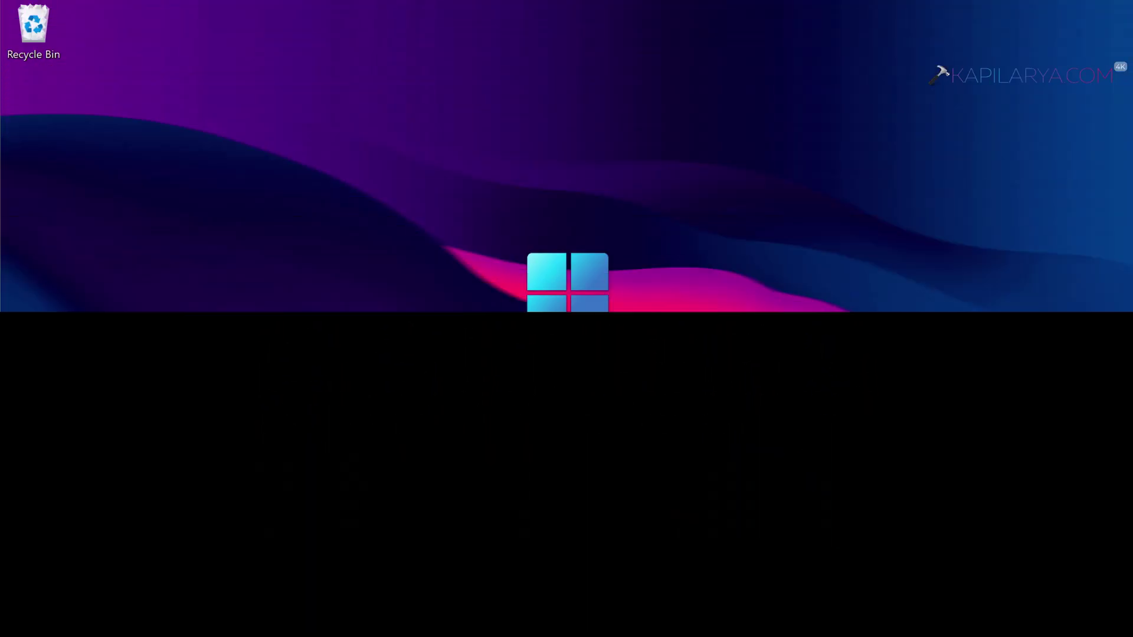
Open Device Manager via Win+X and bring up the context menu for the Intel(R) 82574L Gigabit Network Connection
key("super+x")
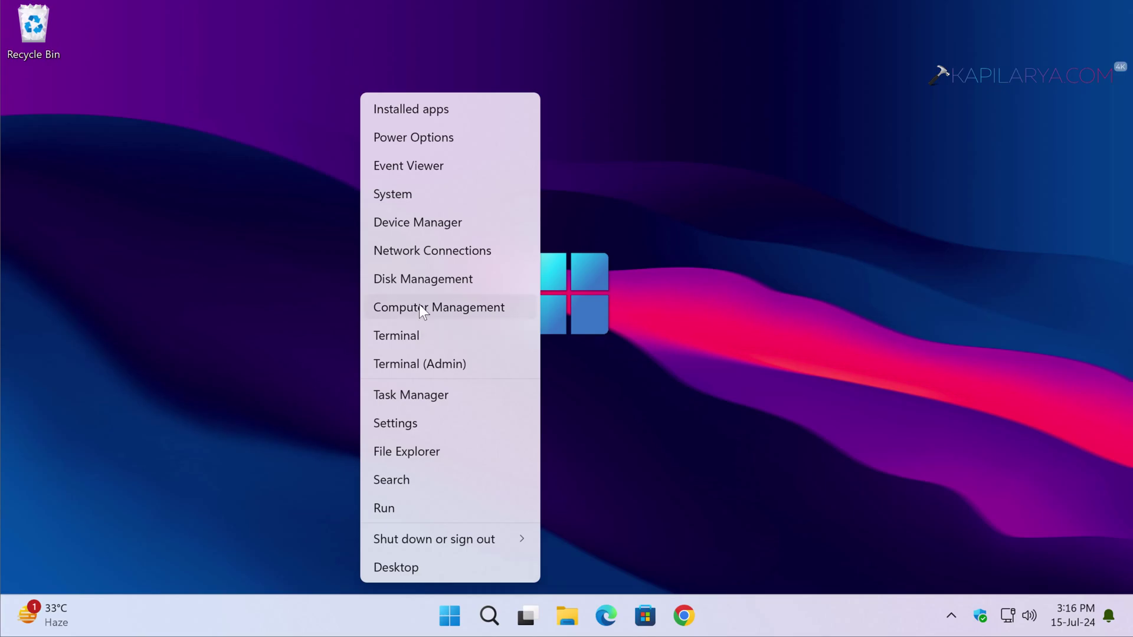
left_click(428, 228)
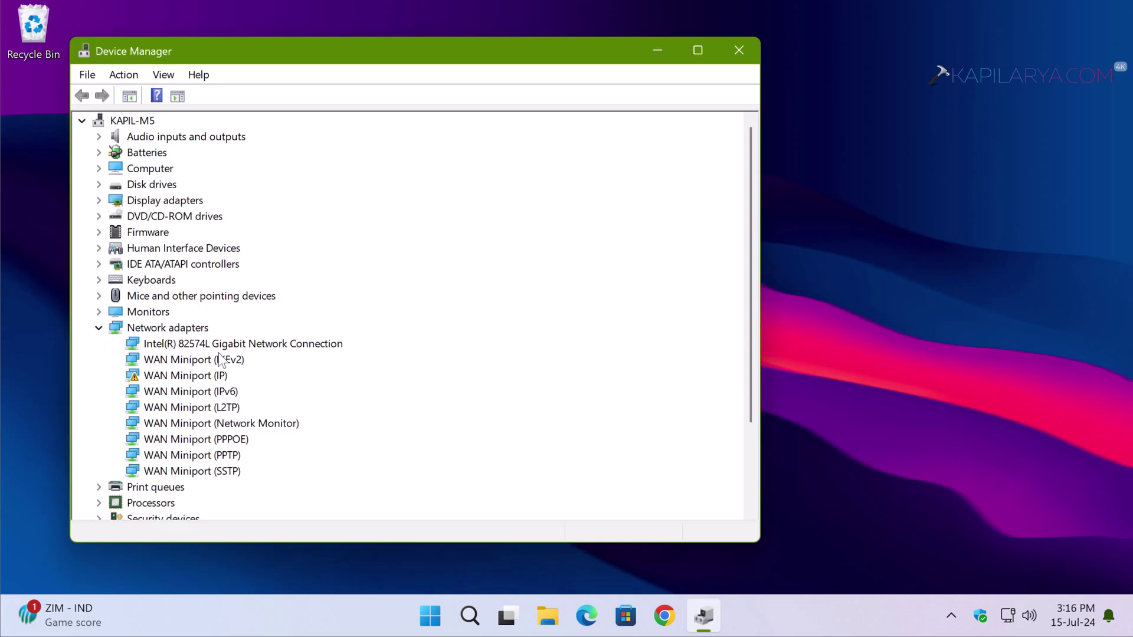
left_click(180, 344)
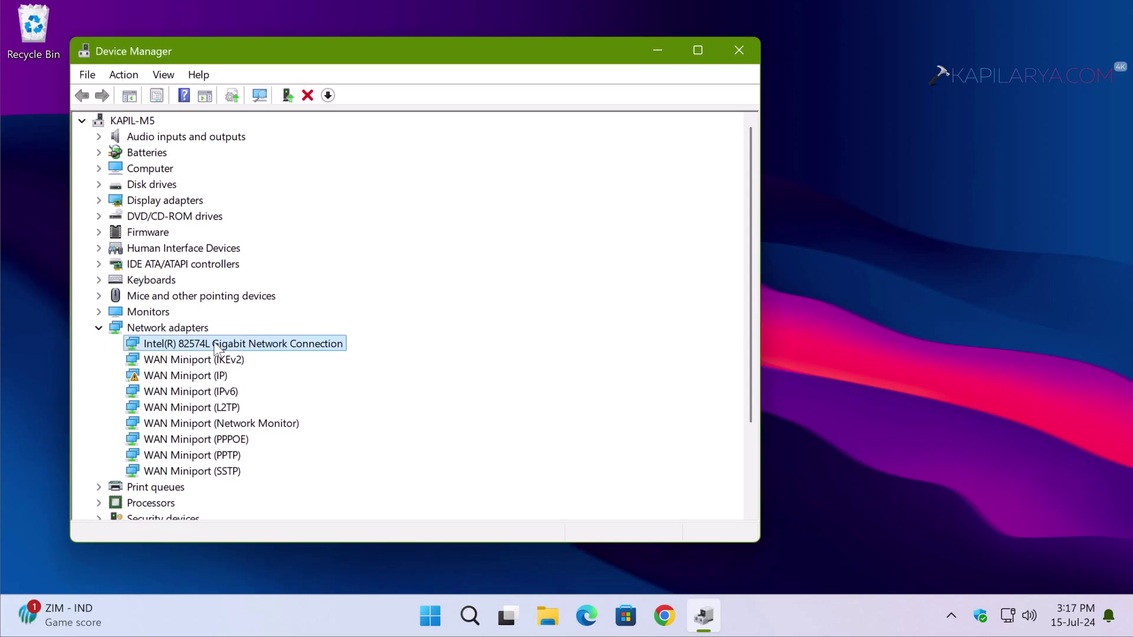
right_click(304, 349)
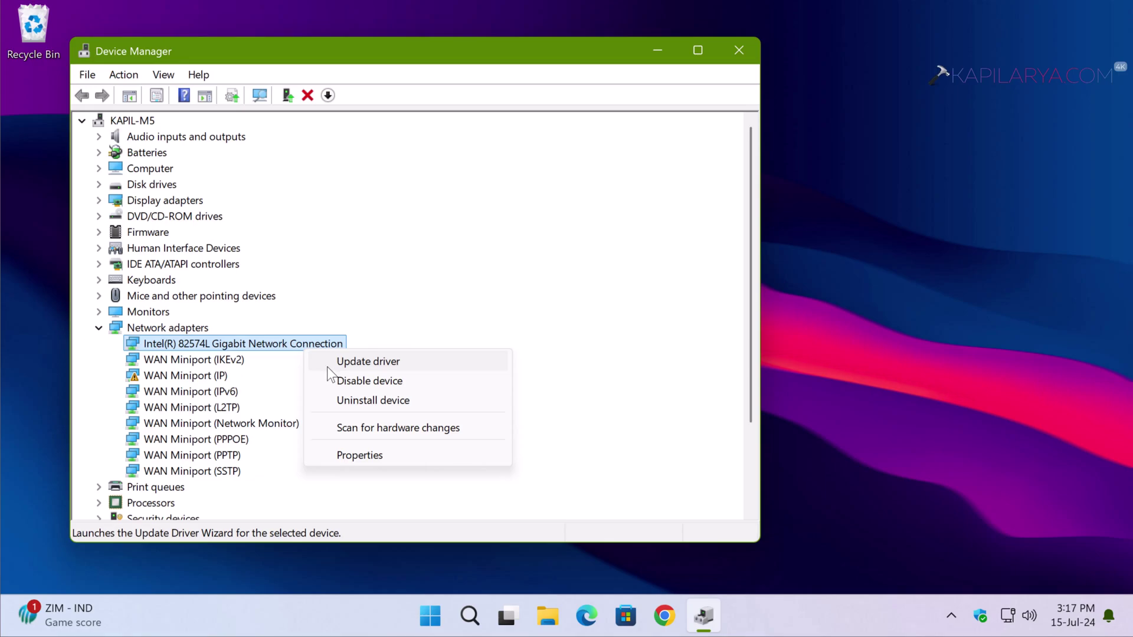
Update the Intel(R) 82574L adapter's driver, letting Windows search automatically for drivers
left_click(328, 362)
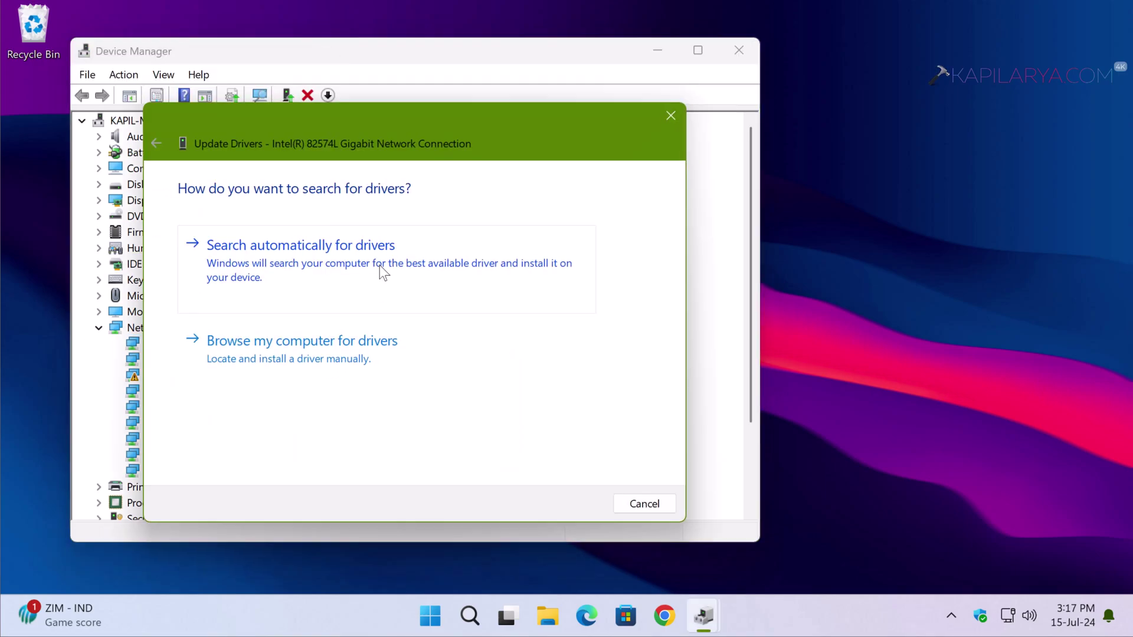
left_click(271, 274)
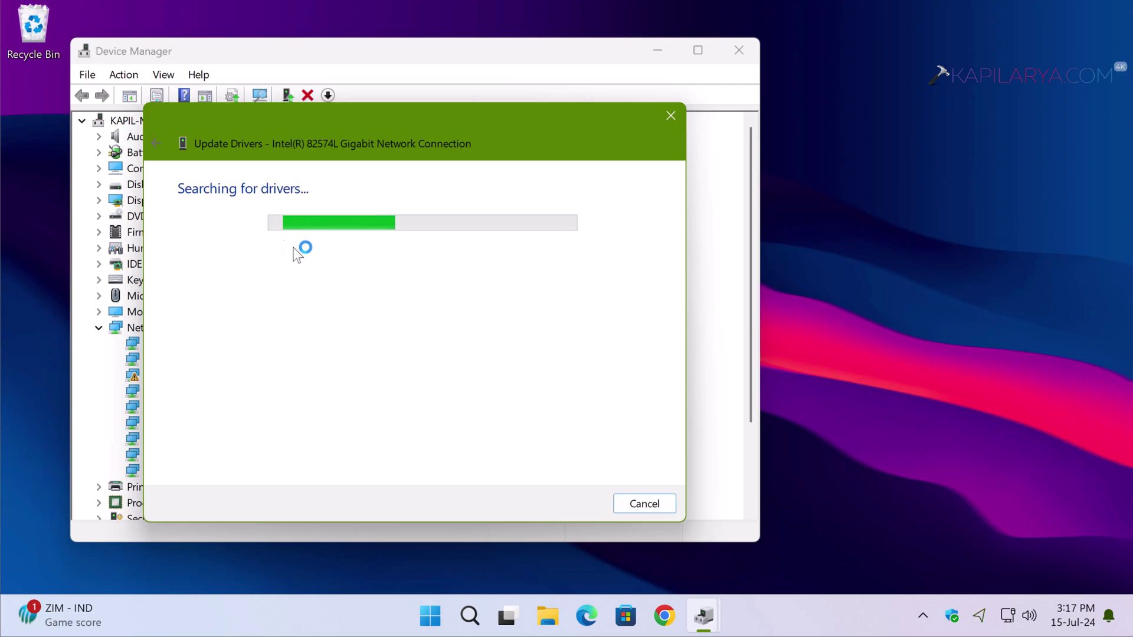